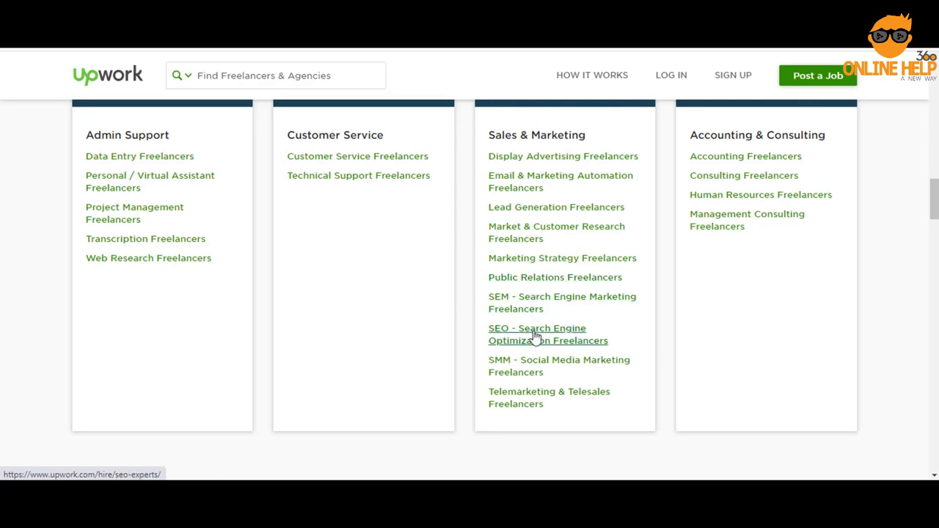
# Open Upwork's free account sign-up page
pyautogui.scroll(10, 536, 332)
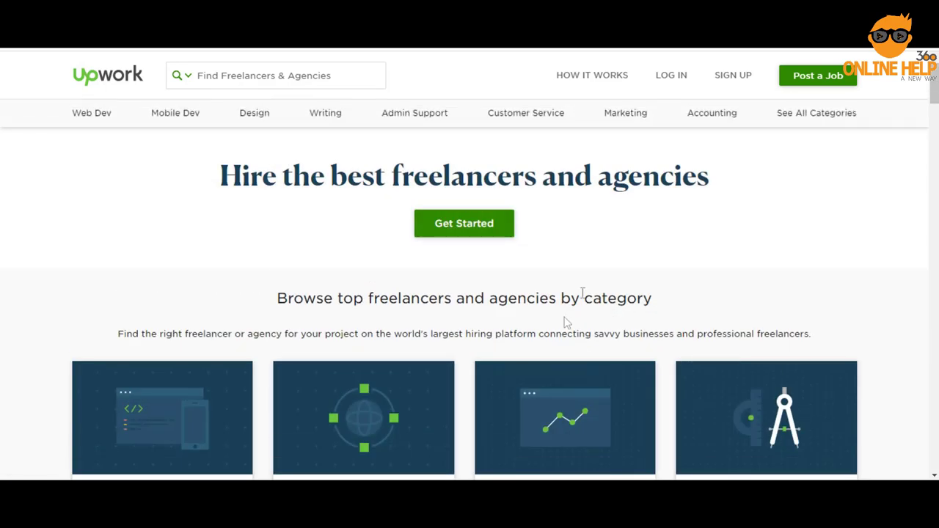
pyautogui.click(738, 81)
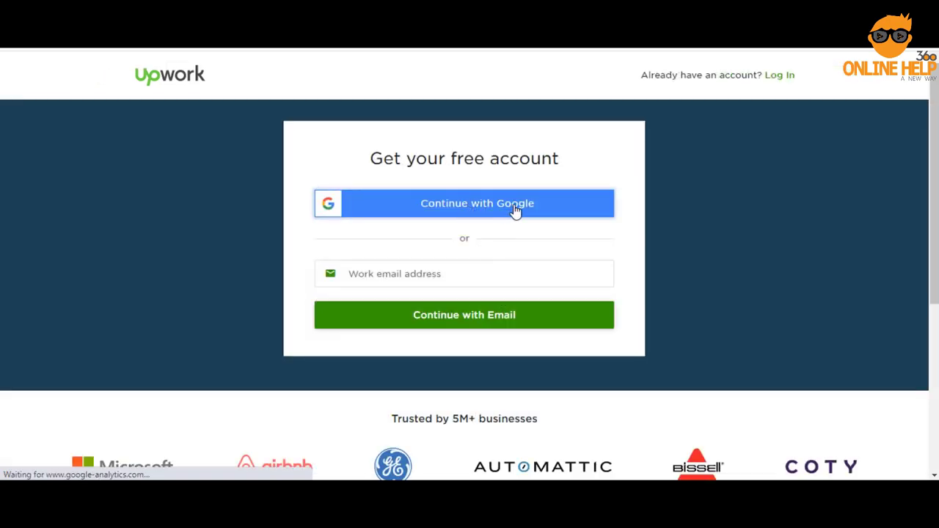
pyautogui.click(411, 275)
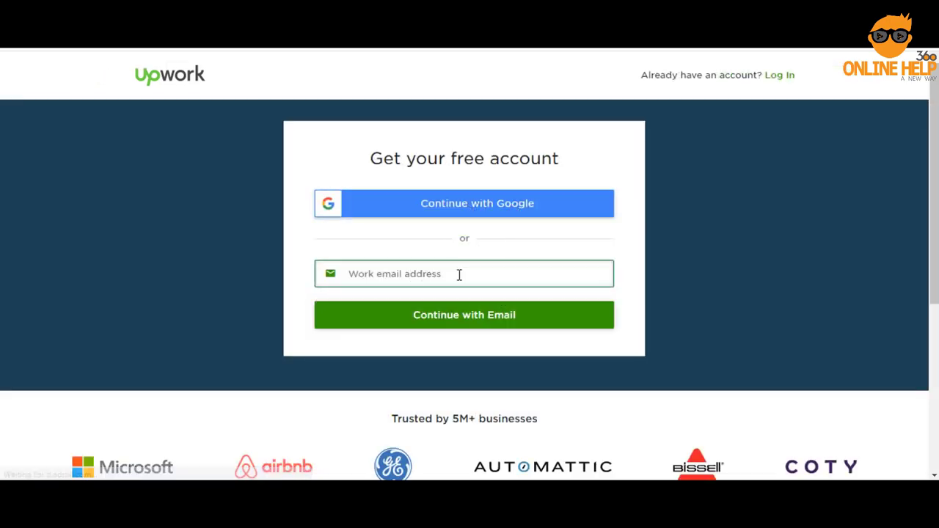
pyautogui.click(495, 212)
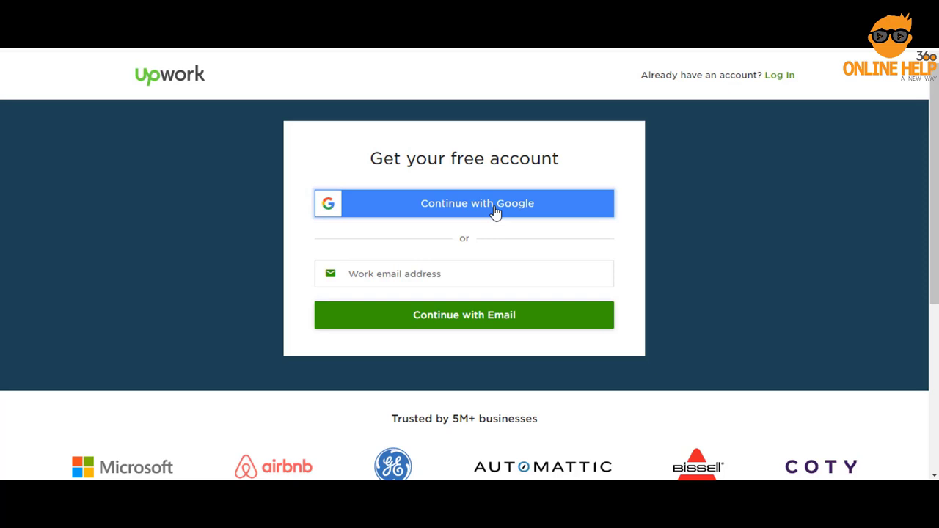
# Enter the saved email address and continue, bringing up the gmail.com work-email notice
pyautogui.click(457, 271)
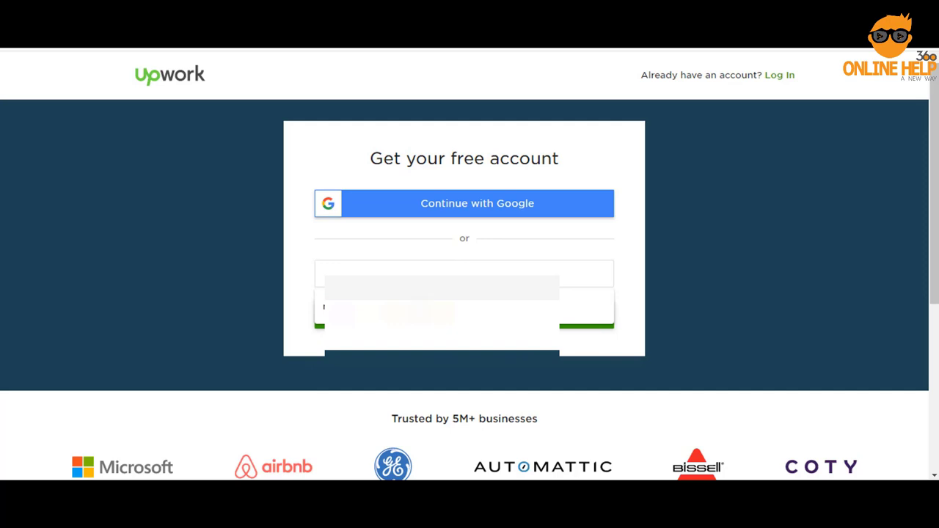
pyautogui.press('Down')
pyautogui.press('Return')
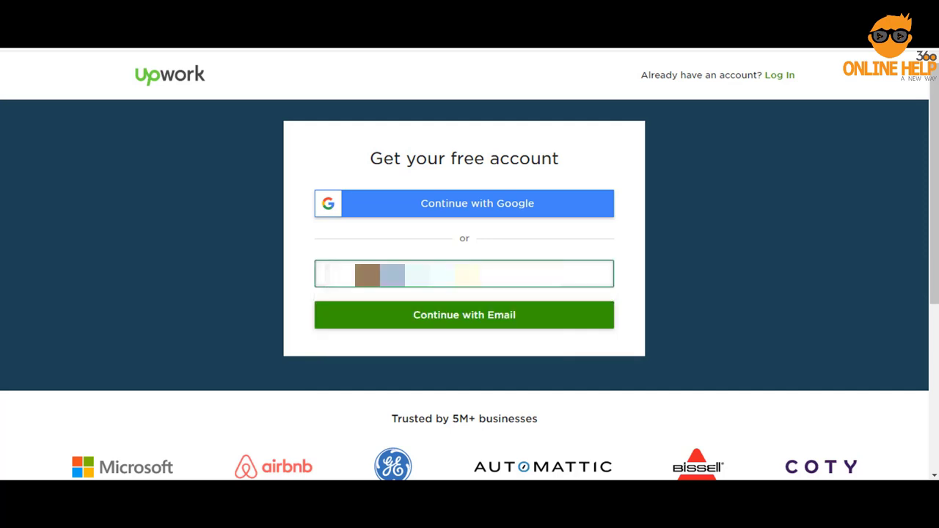
pyautogui.click(463, 319)
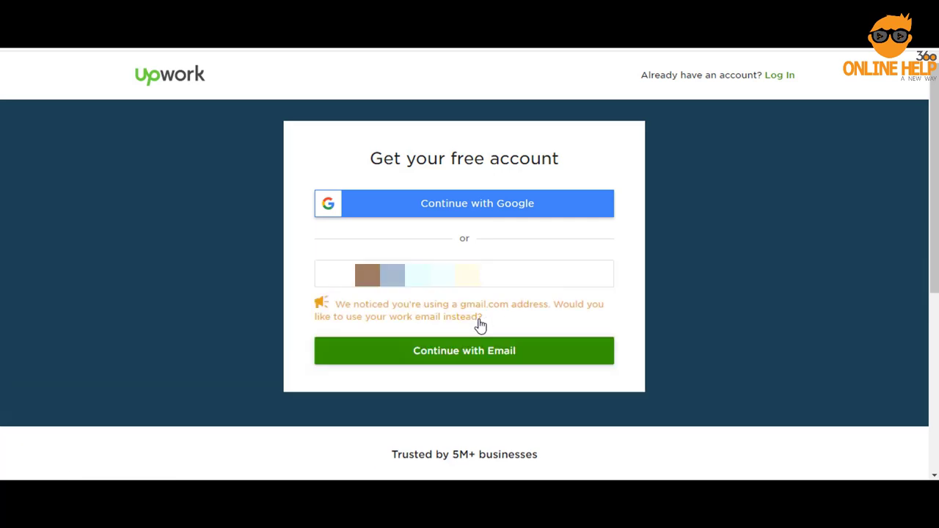
pyautogui.moveTo(332, 304); pyautogui.dragTo(491, 323)
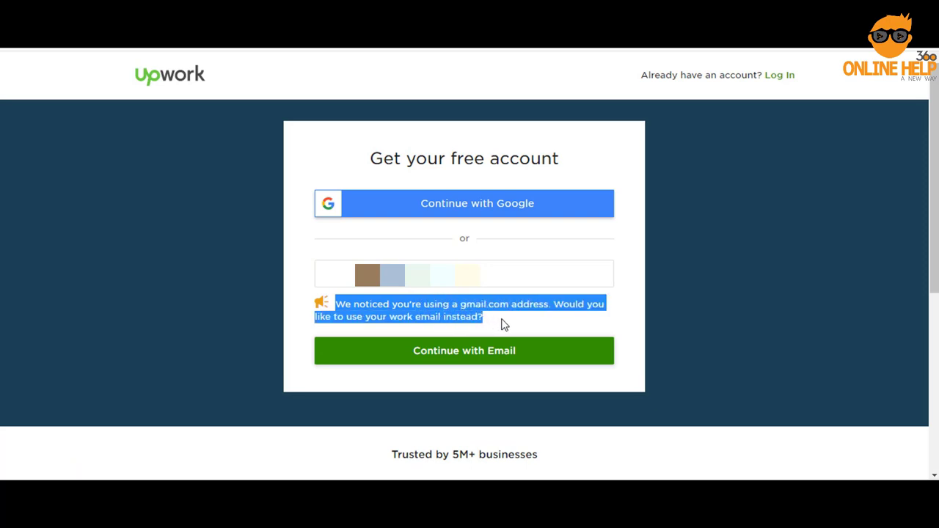
# Continue with the gmail address anyway to reach the account setup form
pyautogui.click(466, 352)
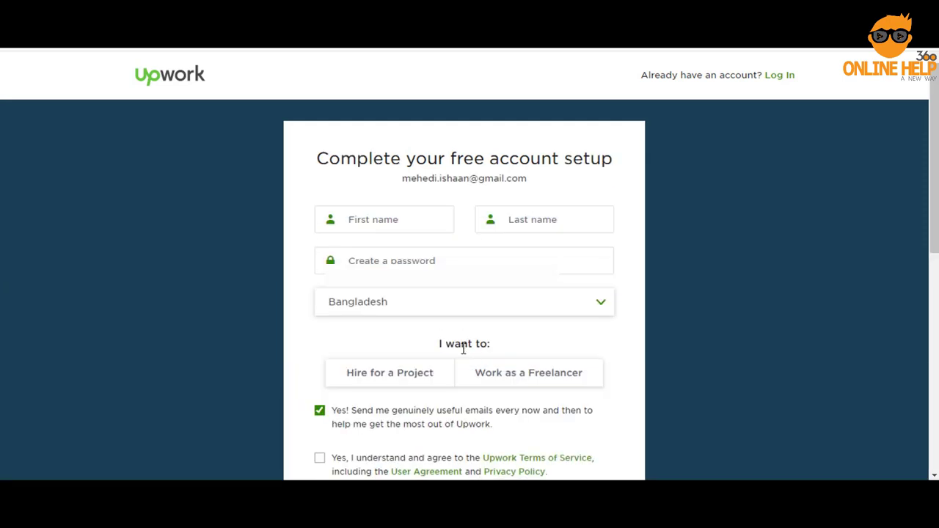
pyautogui.click(458, 271)
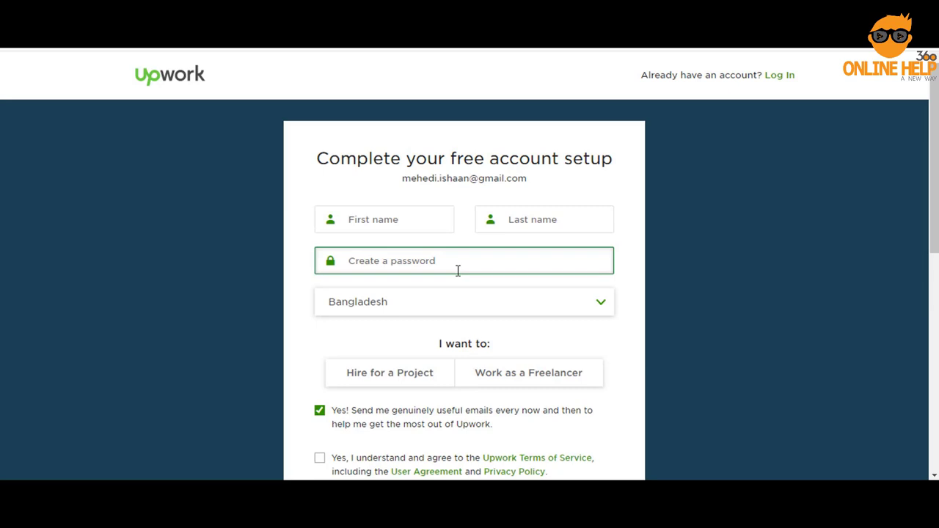
pyautogui.click(394, 222)
pyautogui.click(606, 220)
pyautogui.click(407, 264)
pyautogui.click(408, 315)
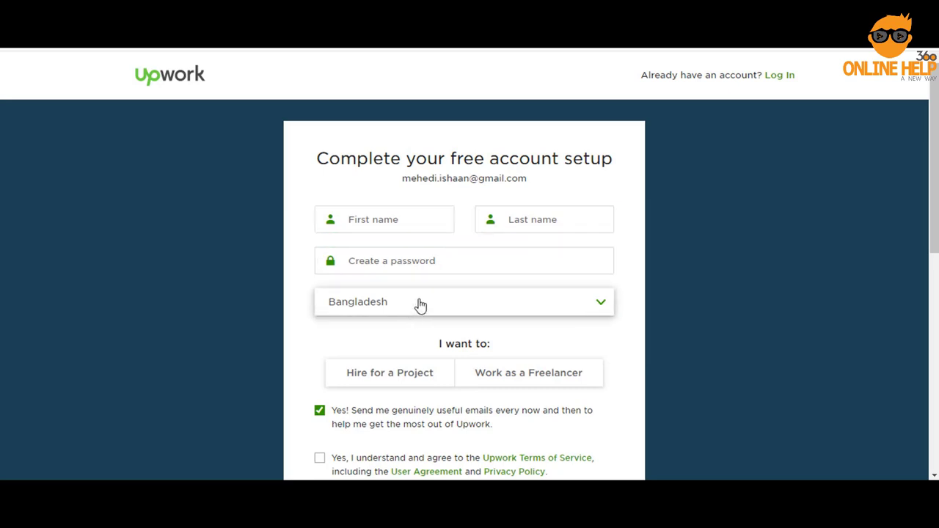
pyautogui.scroll(-1, 420, 306)
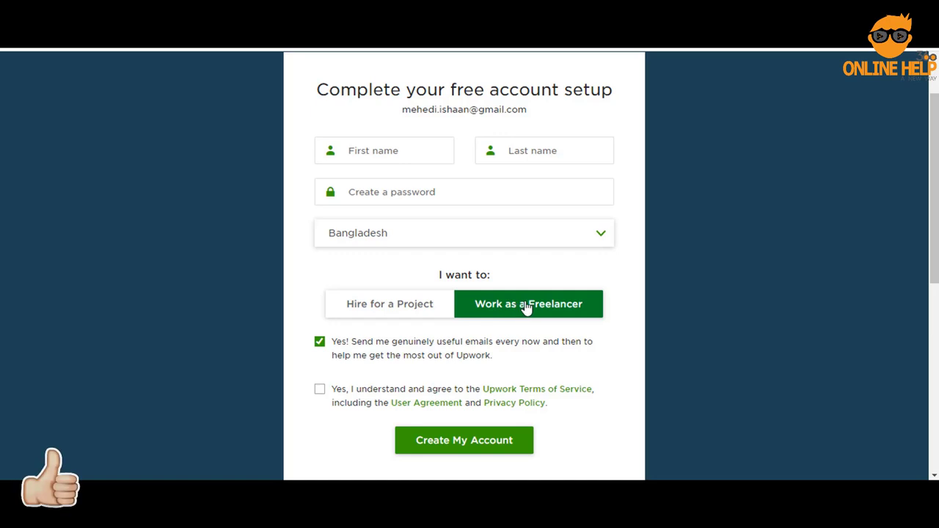
# Enter the user's first name, last name and a password, and choose to work as a freelancer
pyautogui.click(388, 152)
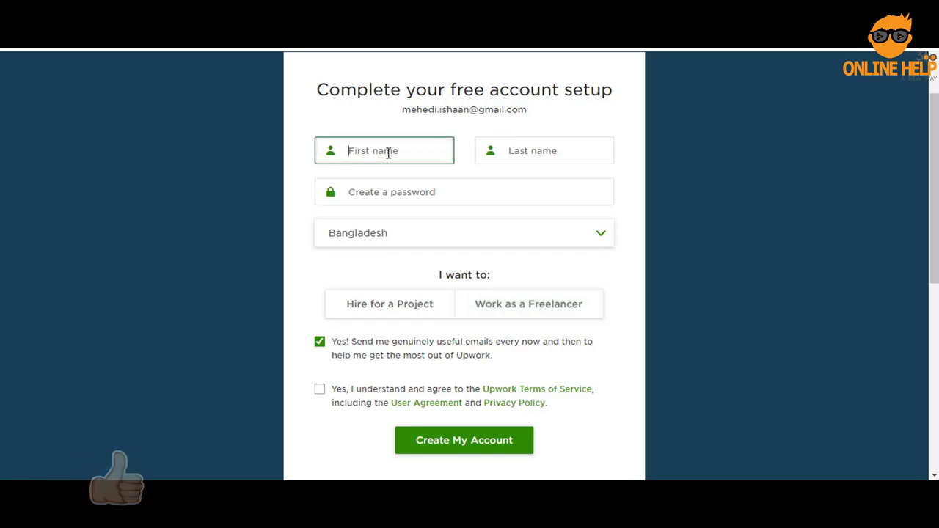
pyautogui.press('Tab')
pyautogui.press('Tab')
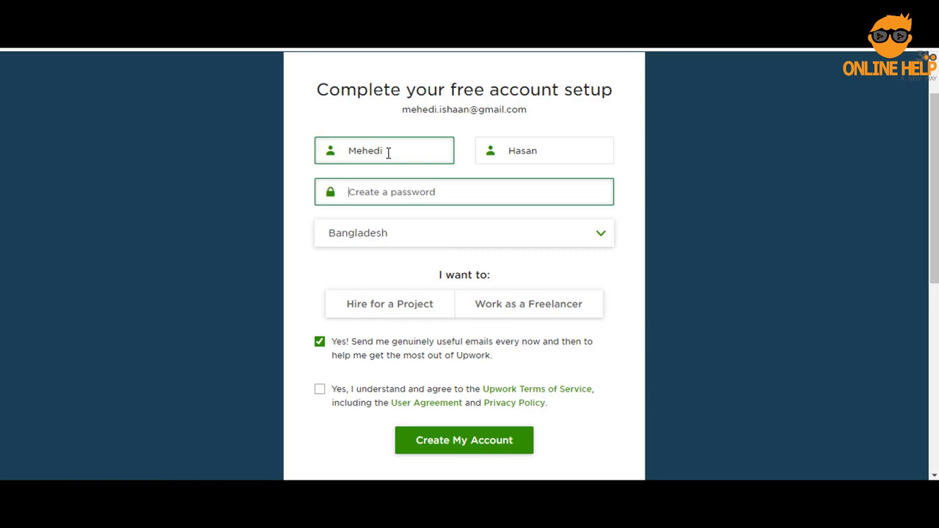
pyautogui.write('•••••')
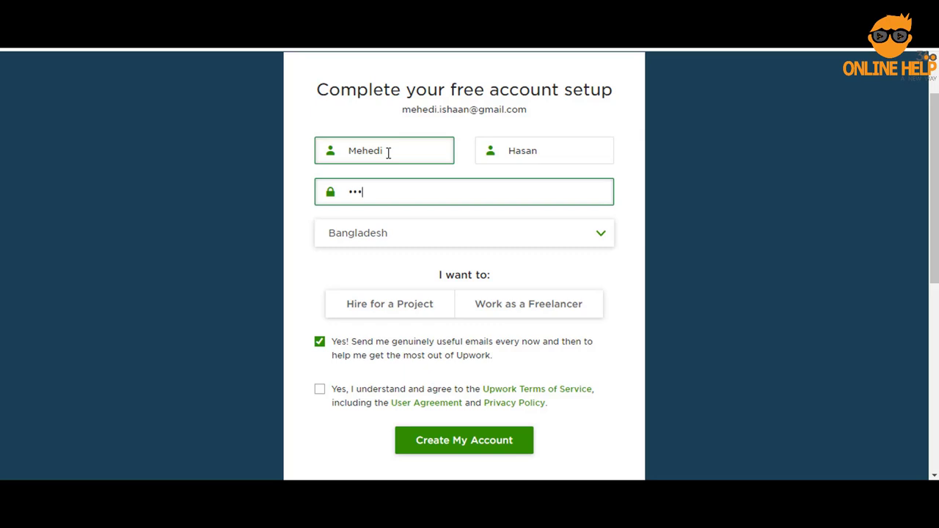
pyautogui.write('••••••••')
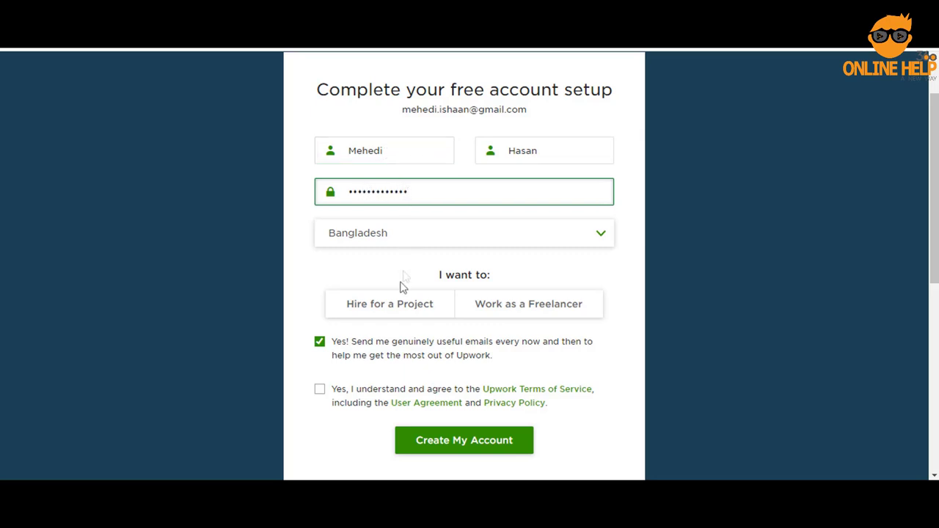
pyautogui.click(534, 311)
# Set a username, agree to the Terms of Service and create the account
pyautogui.scroll(-2, 532, 199)
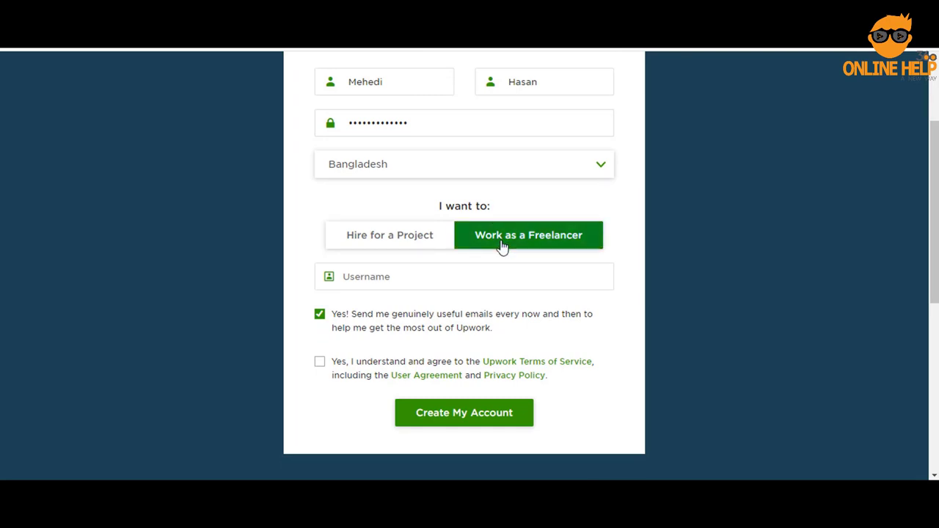
pyautogui.click(429, 273)
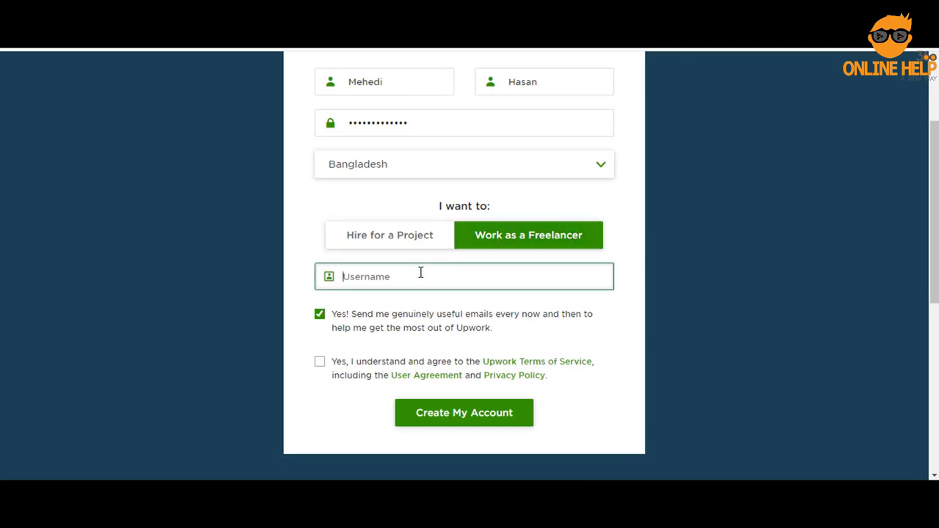
pyautogui.write('mehedi623mehedi')
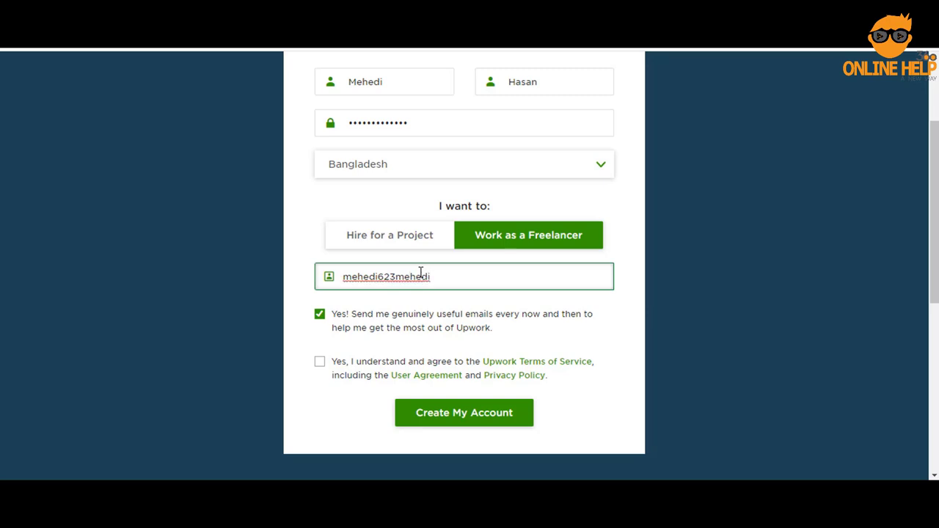
pyautogui.click(628, 307)
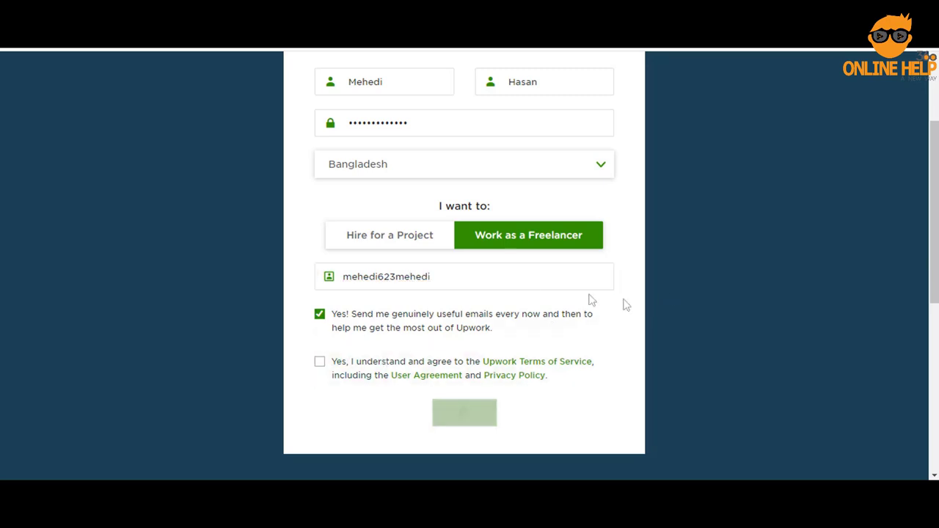
pyautogui.click(320, 363)
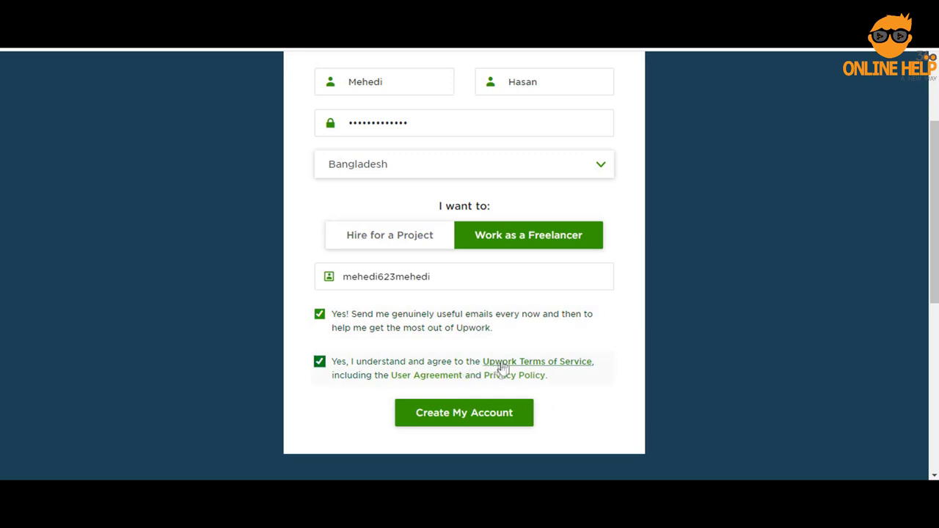
pyautogui.click(473, 421)
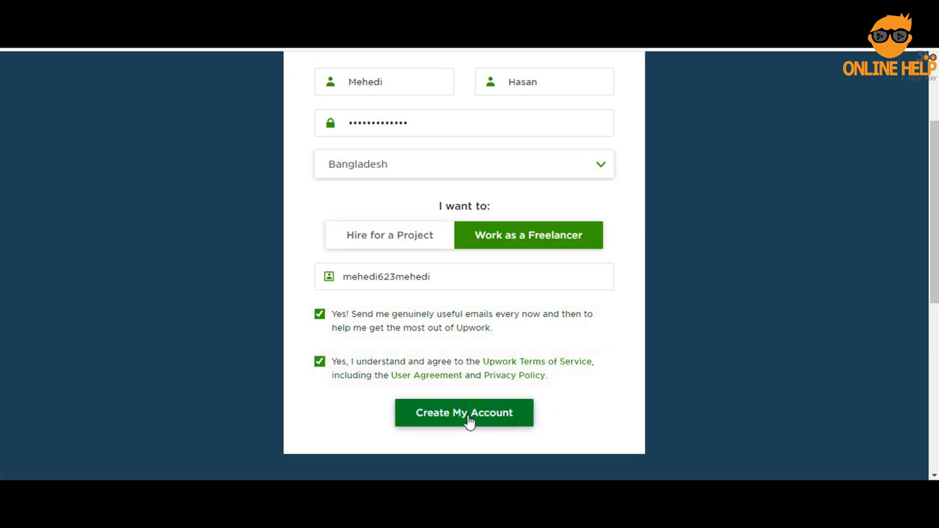
pyautogui.click(470, 422)
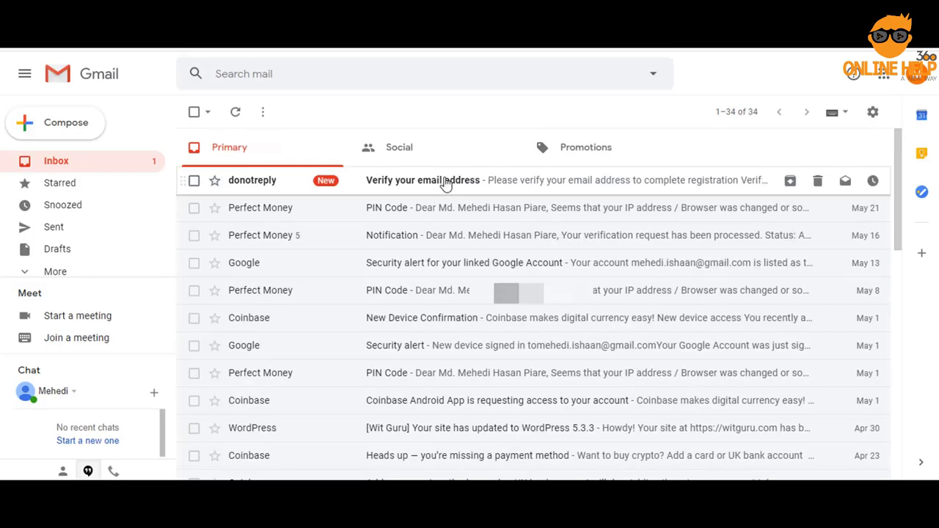
# Open the 'Verify your email address' message and confirm the email, reaching Expertise step 1 of 10
pyautogui.click(445, 183)
pyautogui.click(545, 459)
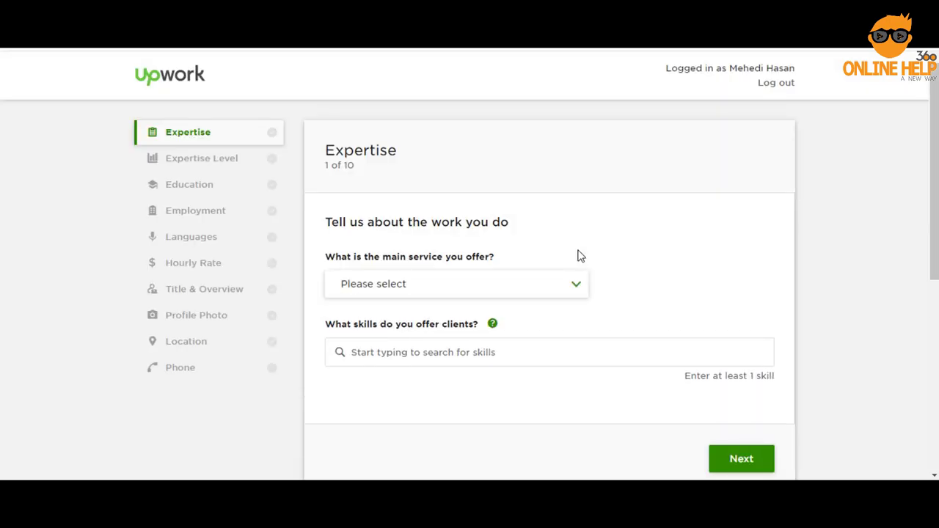
# Choose Web, Mobile & Software Dev and tick Web & Mobile Design, Ecommerce Development and Web Development
pyautogui.scroll(-1, 598, 244)
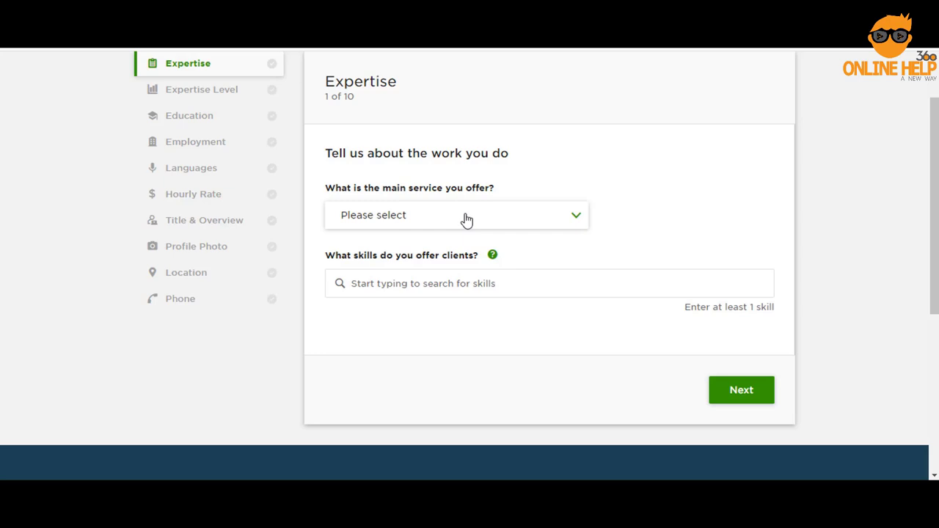
pyautogui.click(466, 220)
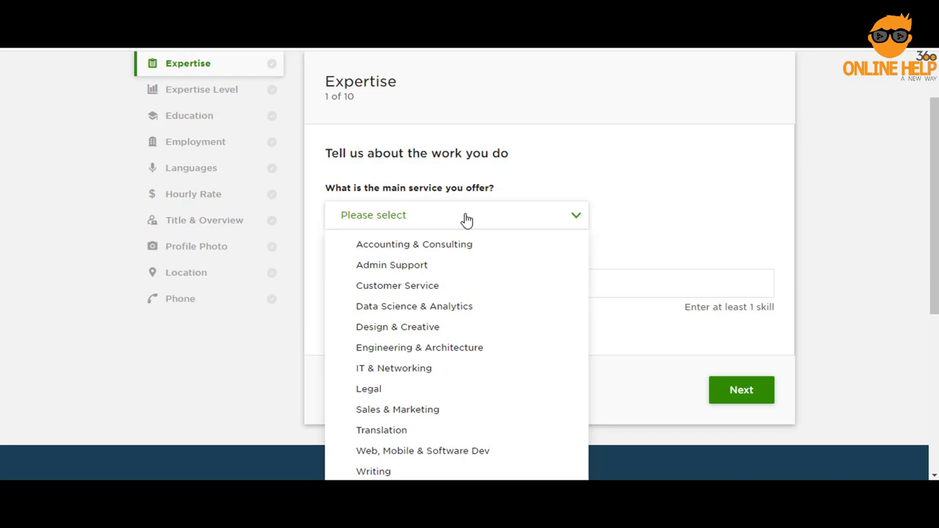
pyautogui.click(440, 454)
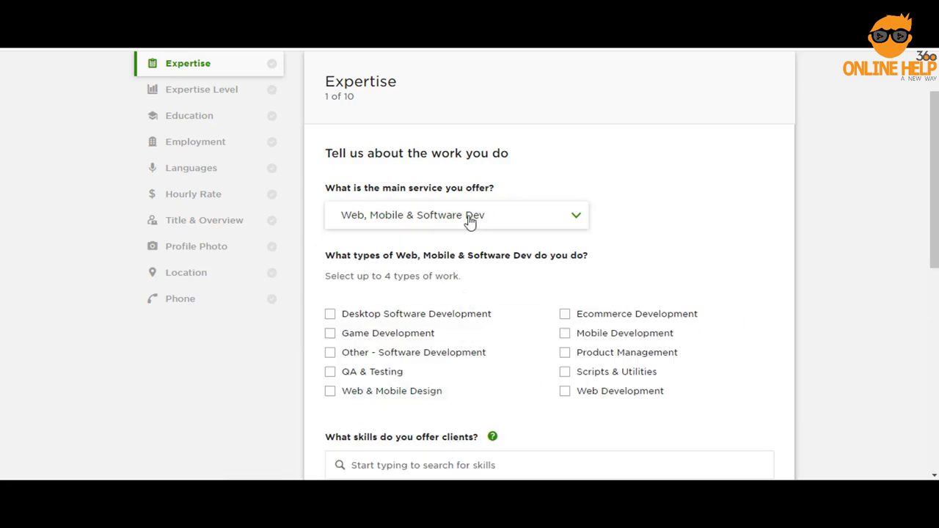
pyautogui.click(378, 392)
pyautogui.click(620, 321)
pyautogui.click(617, 395)
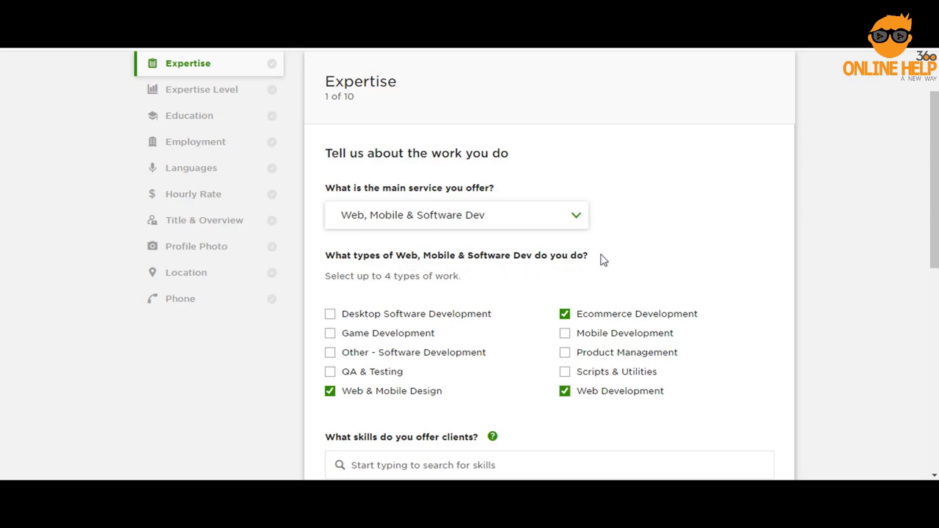
pyautogui.scroll(-1, 609, 258)
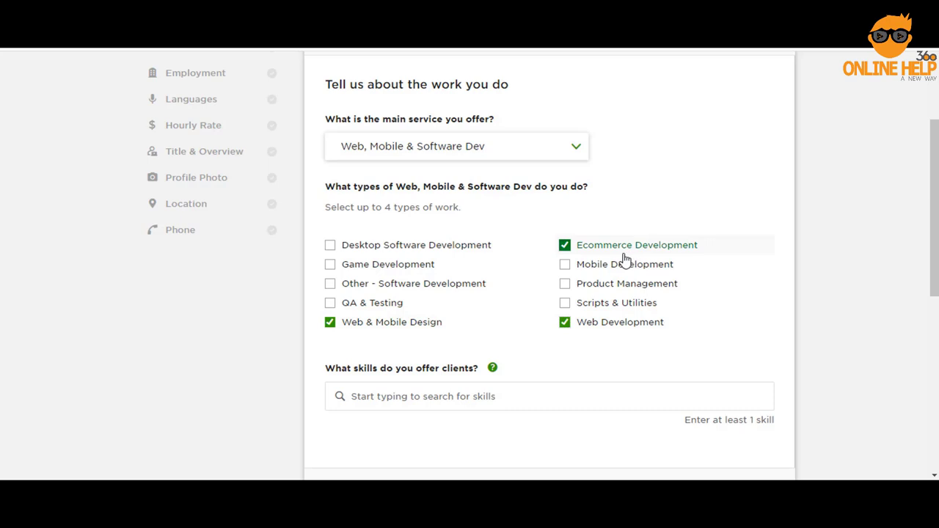
pyautogui.scroll(-1, 628, 253)
# Add WordPress, WordPress Website and Ecommerce Platform Development skills, then go to Expertise level
pyautogui.click(464, 327)
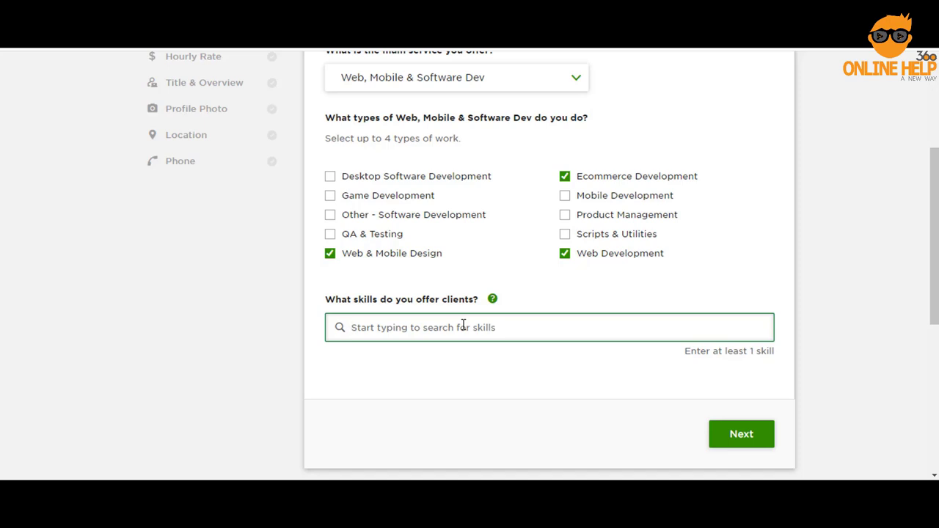
pyautogui.write('wordpress')
pyautogui.press('Return')
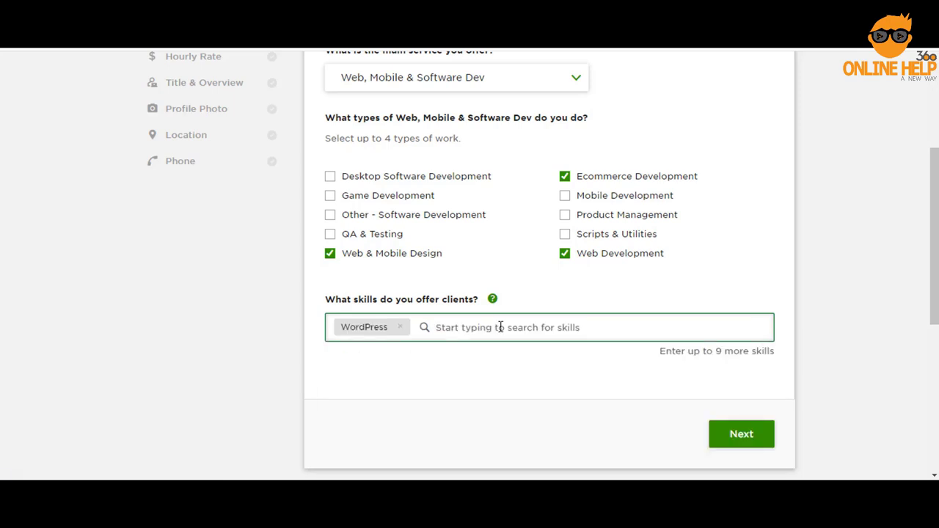
pyautogui.write('wordpress website')
pyautogui.press('Return')
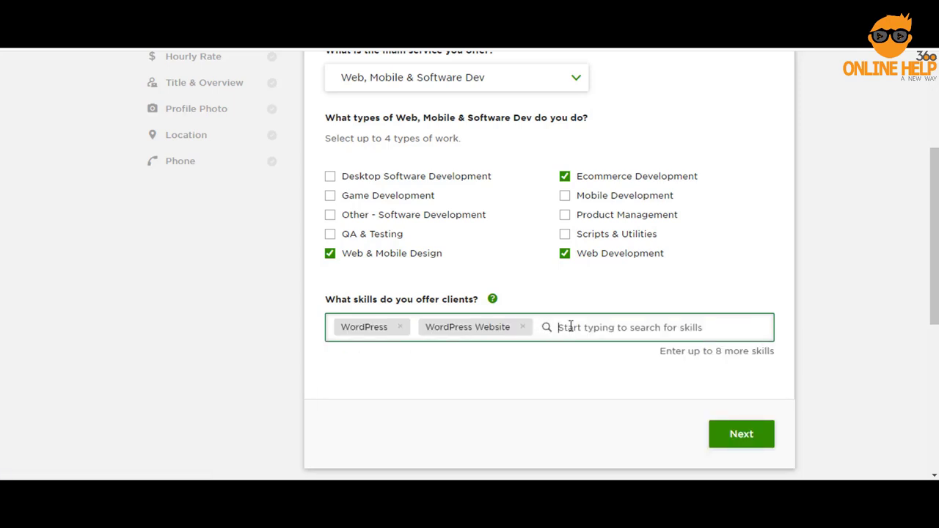
pyautogui.write('ecommerce pla')
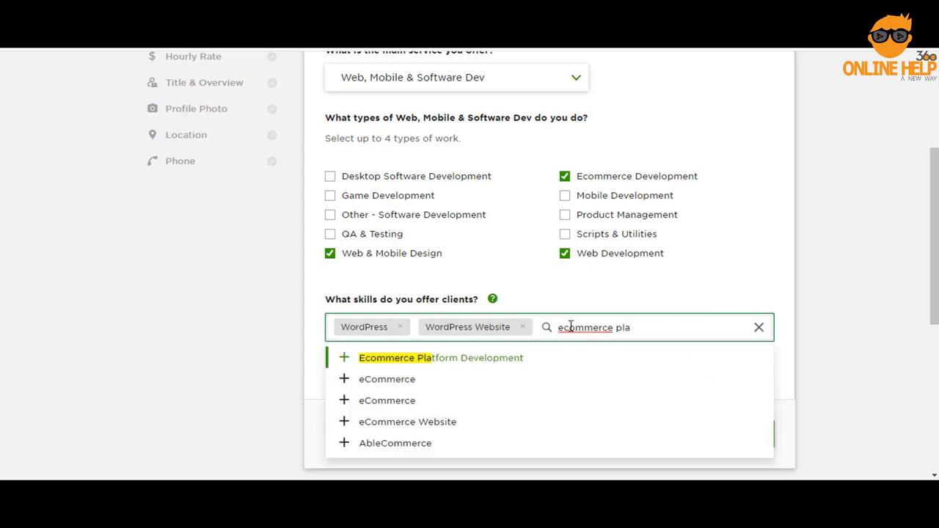
pyautogui.click(492, 360)
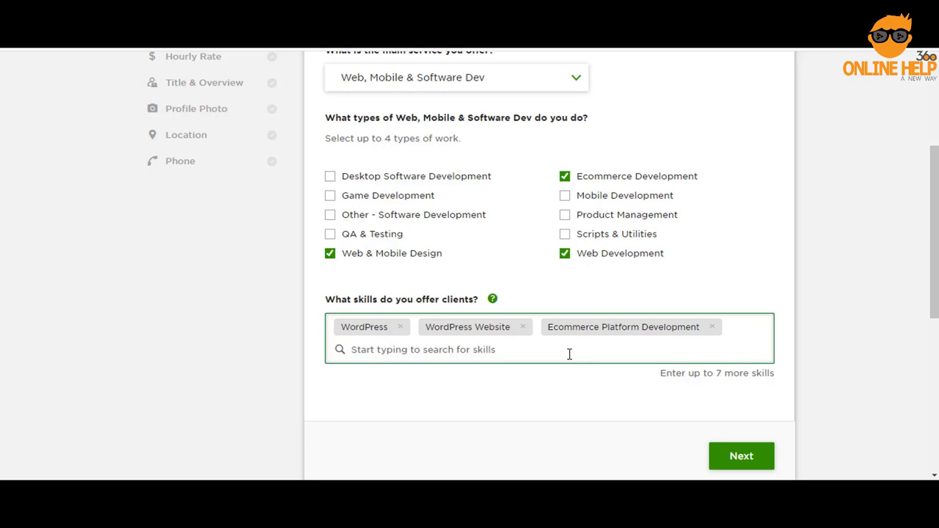
pyautogui.scroll(-1, 569, 355)
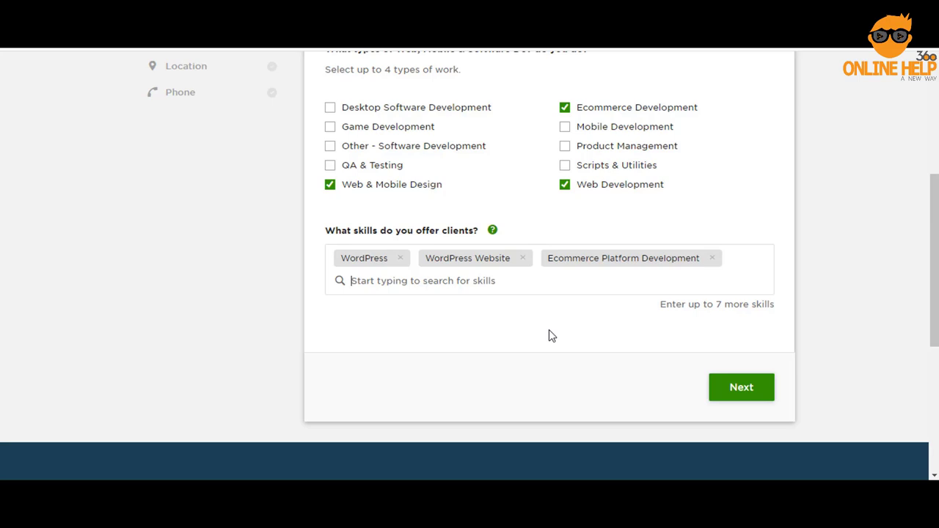
pyautogui.scroll(1, 596, 327)
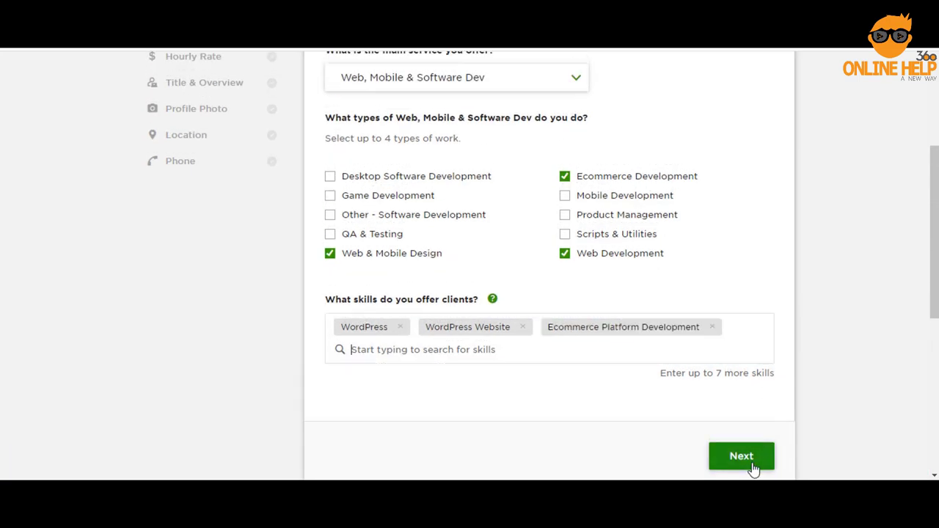
pyautogui.click(753, 455)
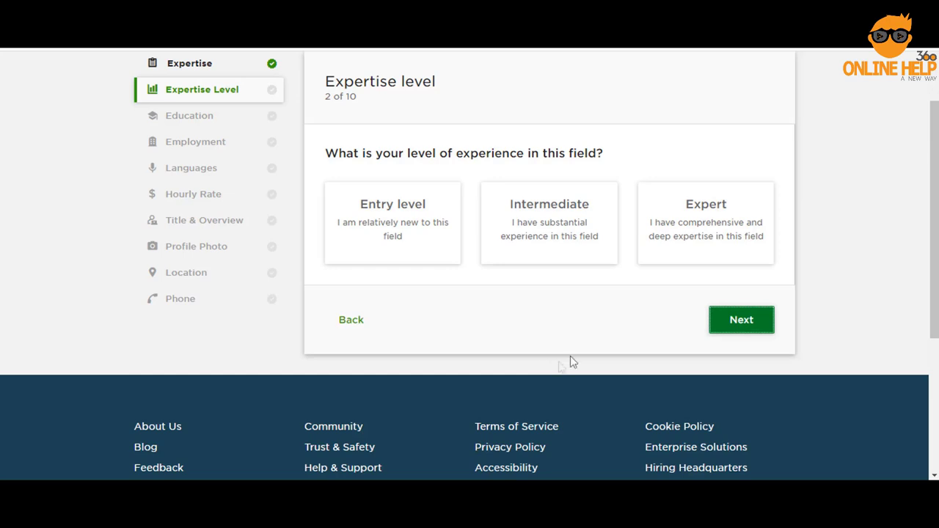
# Pick Expert as the experience level and proceed to the Education step
pyautogui.click(683, 229)
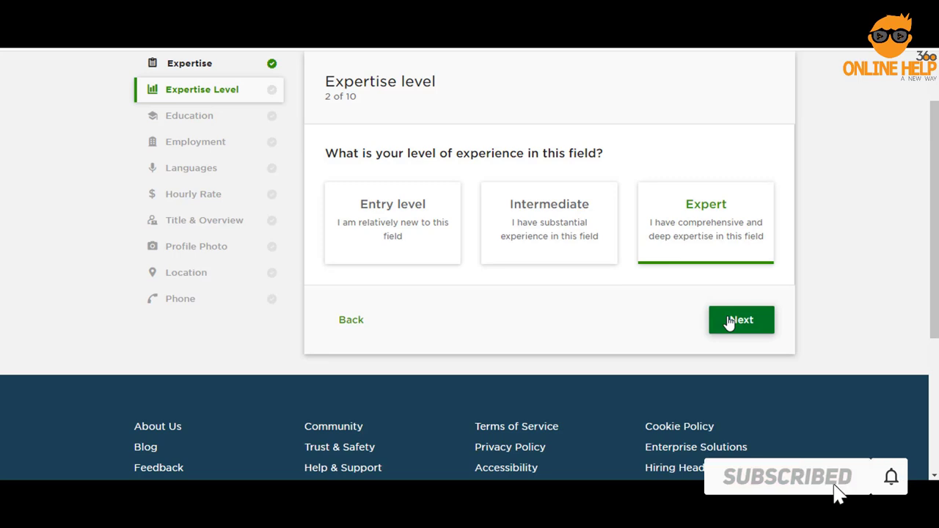
pyautogui.click(736, 321)
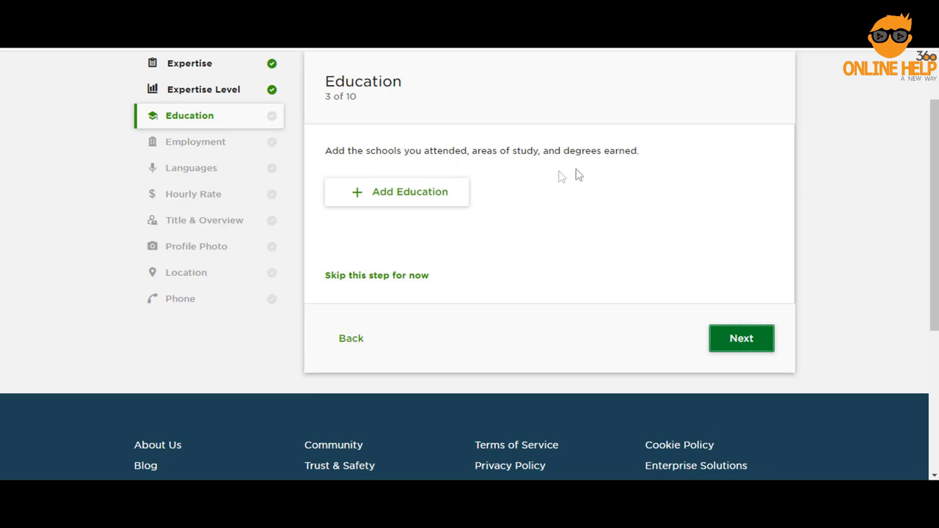
# Open the Add education dialog for the Presidency University Civil engineering degree
pyautogui.click(408, 200)
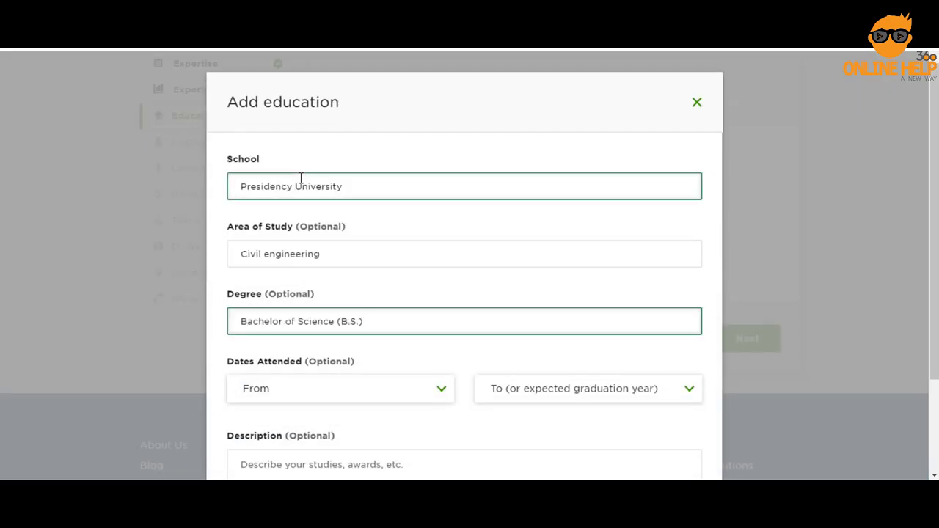
pyautogui.scroll(-2, 329, 188)
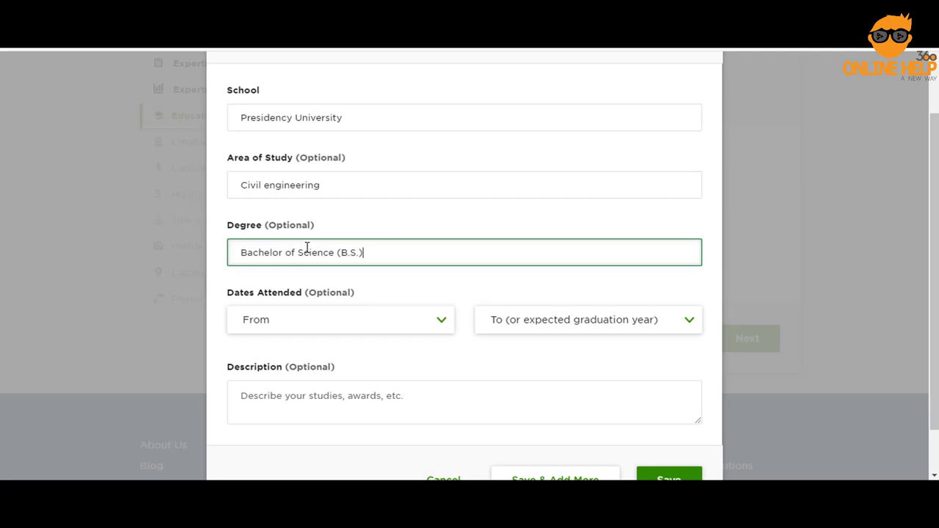
pyautogui.scroll(2, 307, 247)
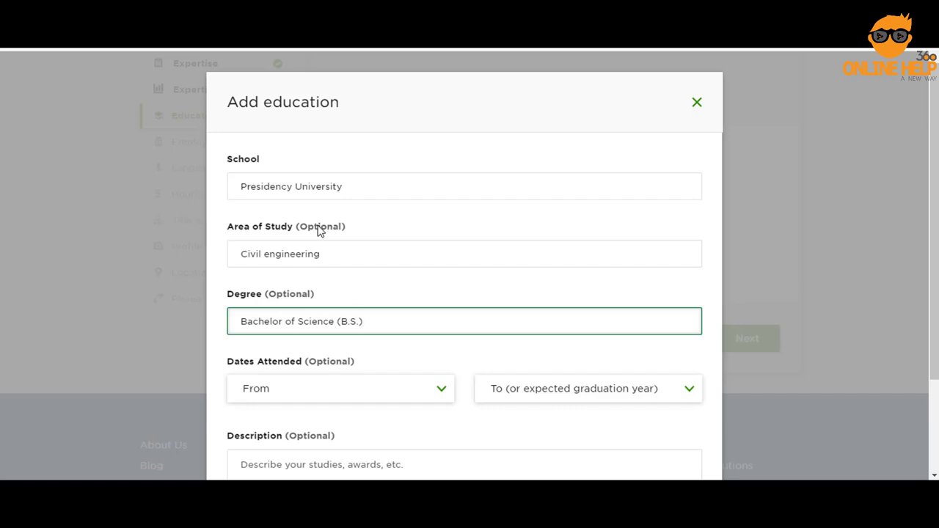
pyautogui.scroll(-3, 331, 224)
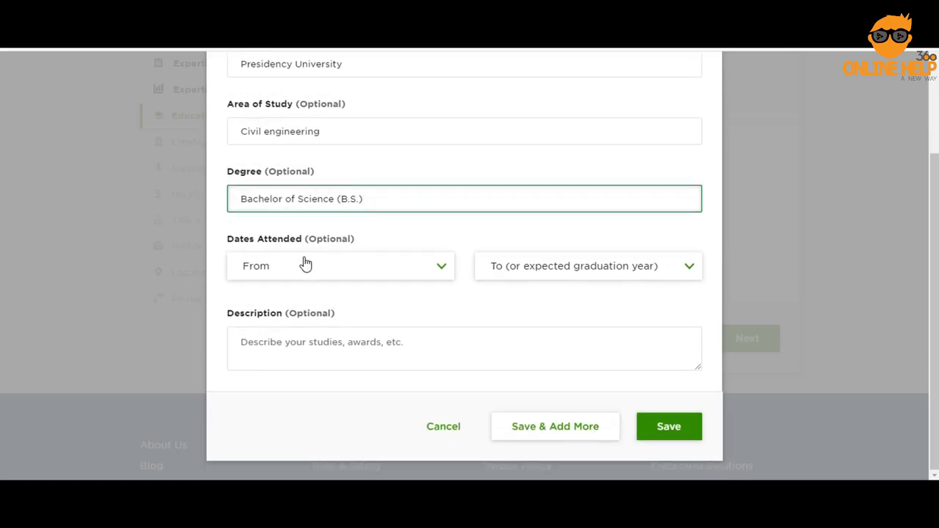
# Set the study period to 2015–2019 and save the education entry
pyautogui.click(305, 265)
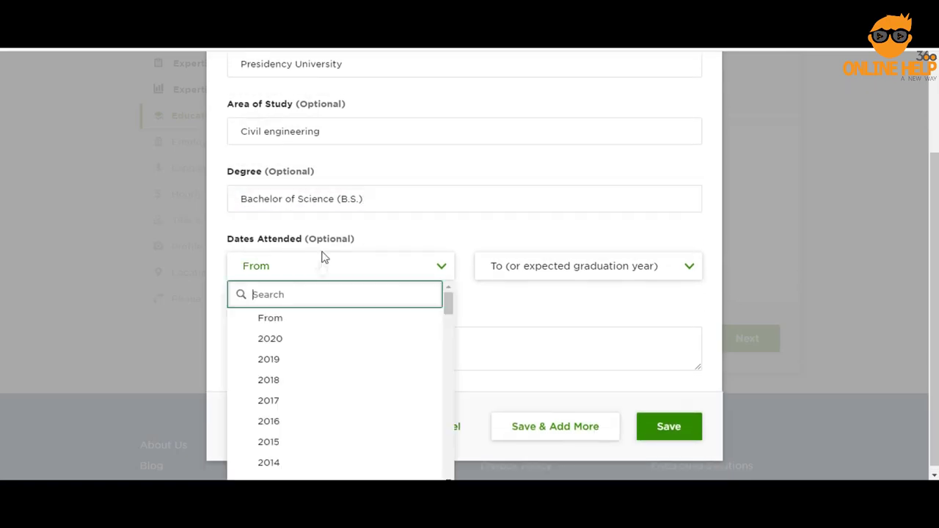
pyautogui.click(273, 443)
pyautogui.click(614, 267)
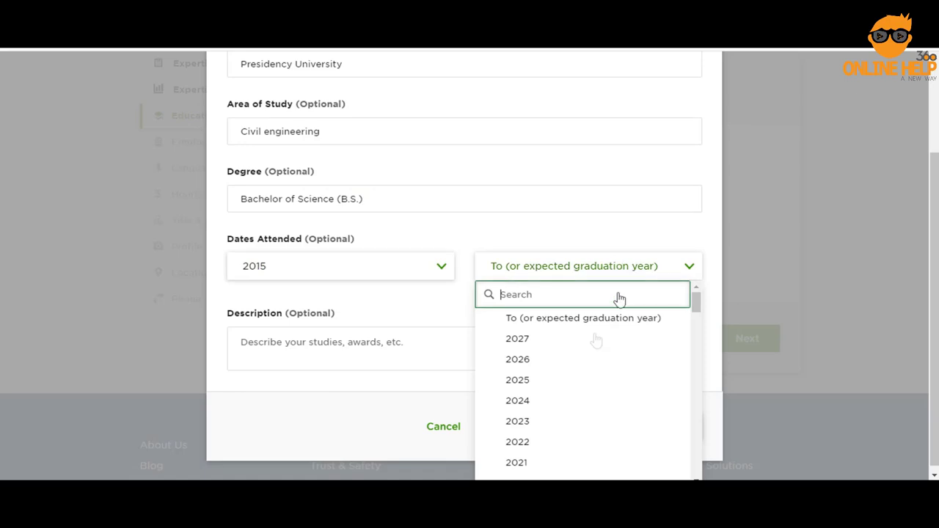
pyautogui.scroll(-2, 547, 347)
pyautogui.click(547, 348)
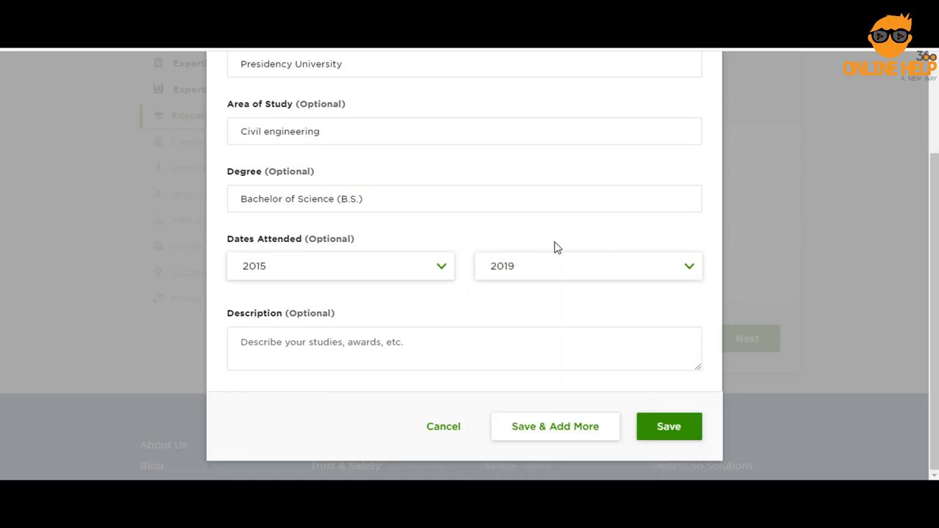
pyautogui.scroll(2, 522, 262)
pyautogui.click(524, 256)
pyautogui.scroll(-3, 702, 330)
pyautogui.click(678, 424)
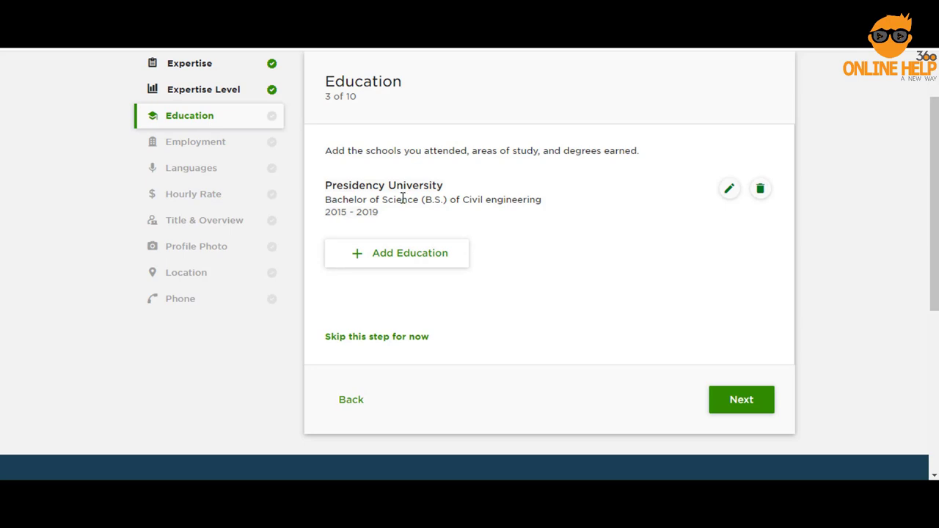
# Start a new employment entry at Suvastu Development Ltd in Dhaka
pyautogui.click(752, 402)
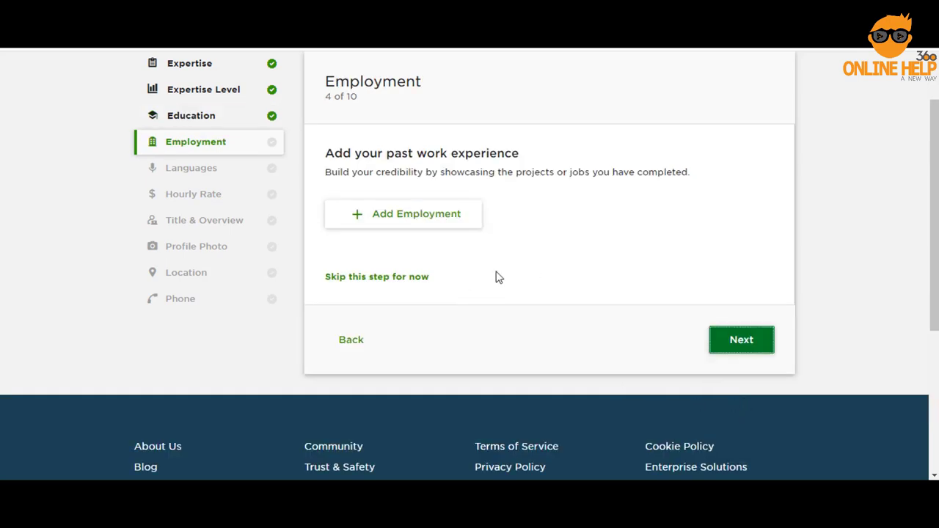
pyautogui.click(419, 222)
pyautogui.click(306, 185)
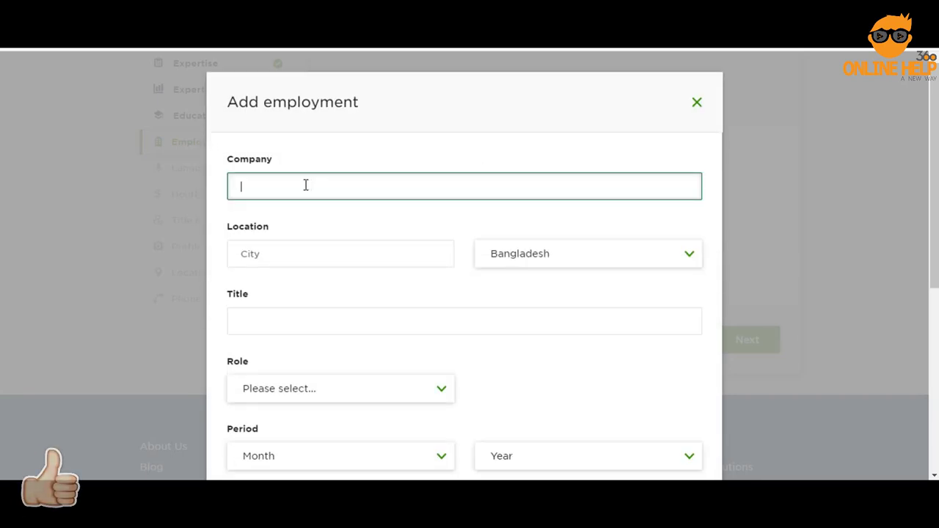
pyautogui.write('Suvastu Development Ltd')
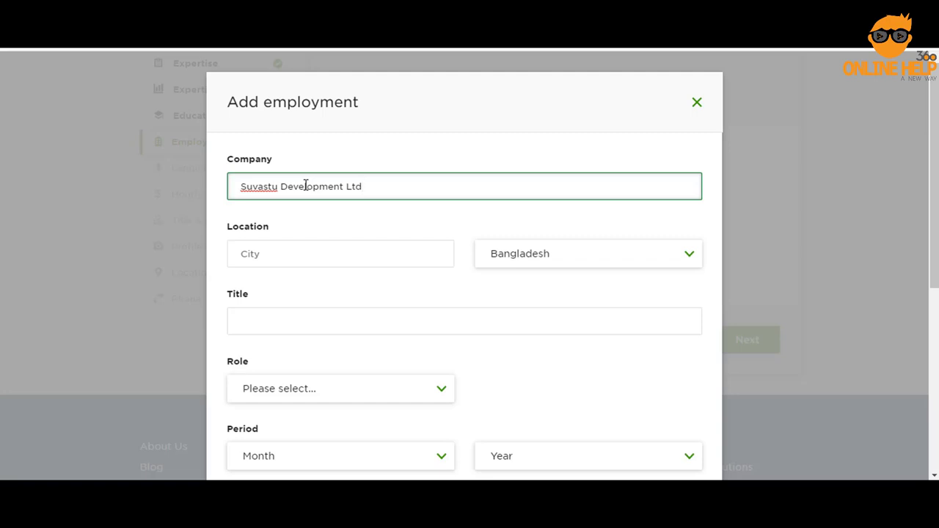
pyautogui.scroll(-1, 306, 185)
pyautogui.click(323, 182)
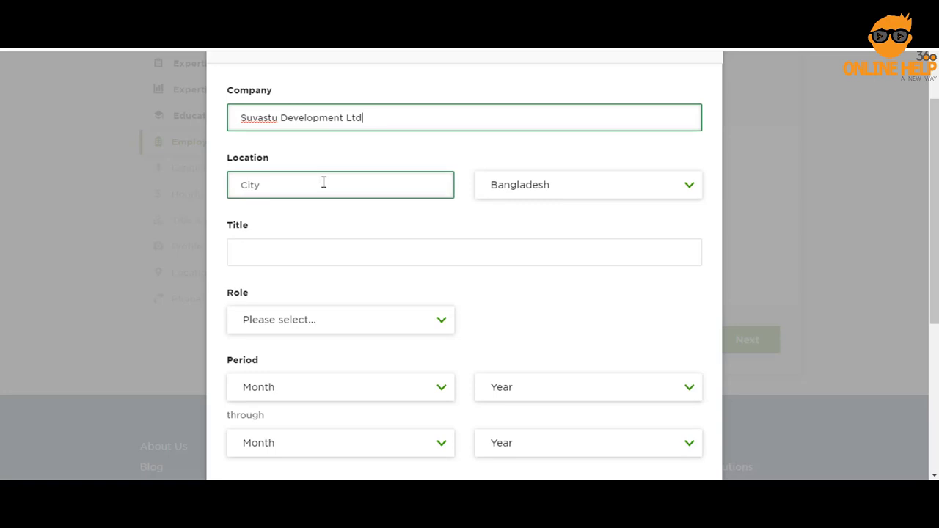
pyautogui.write('Dhaka')
# Set the job title to Project Engineer, pick the role, and save the employment entry
pyautogui.click(306, 243)
pyautogui.write('Project')
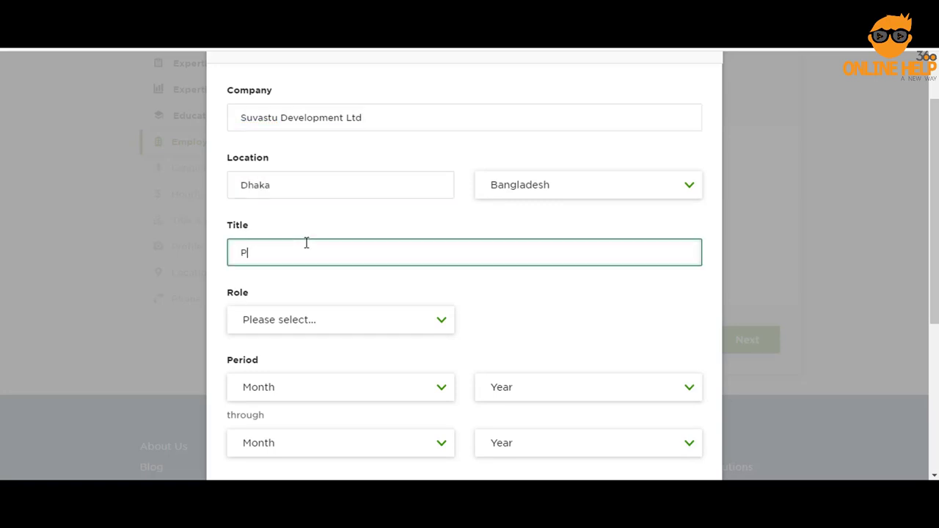
pyautogui.click(310, 284)
pyautogui.scroll(-1, 366, 256)
pyautogui.click(383, 254)
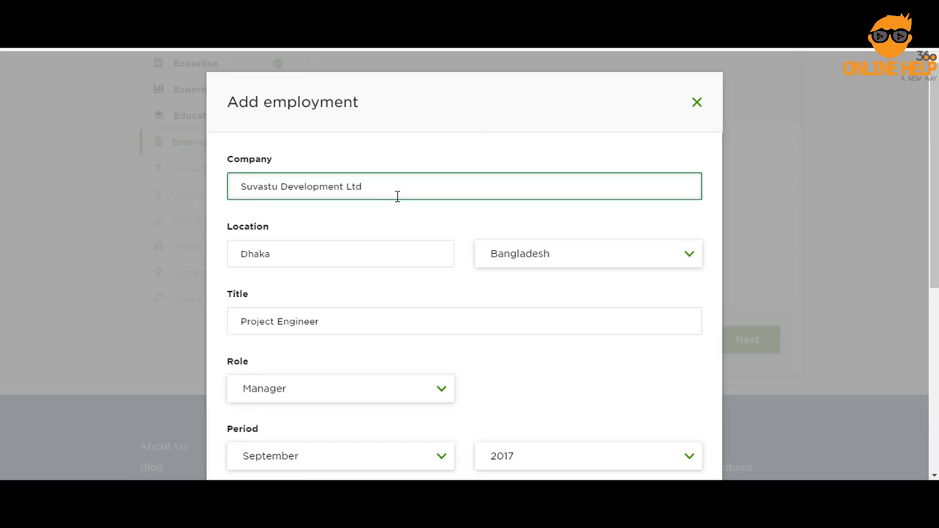
pyautogui.scroll(-5, 397, 197)
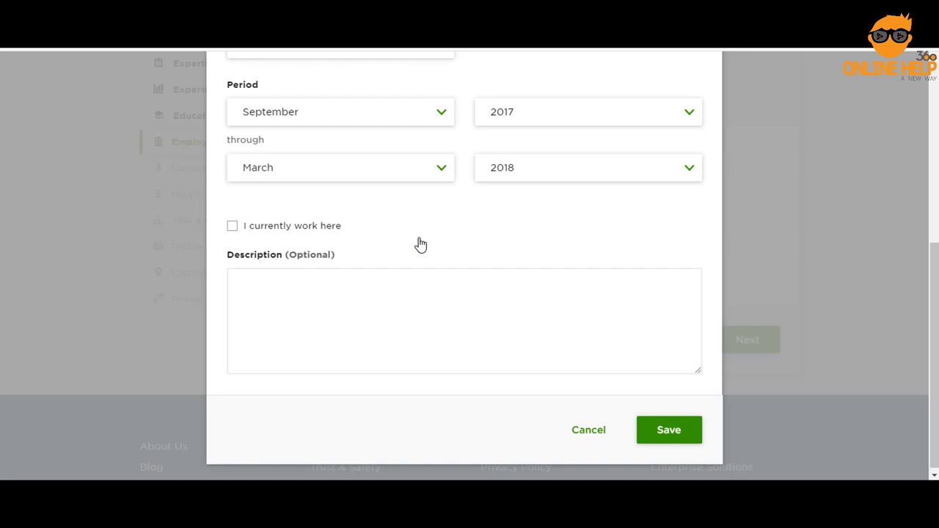
pyautogui.click(674, 428)
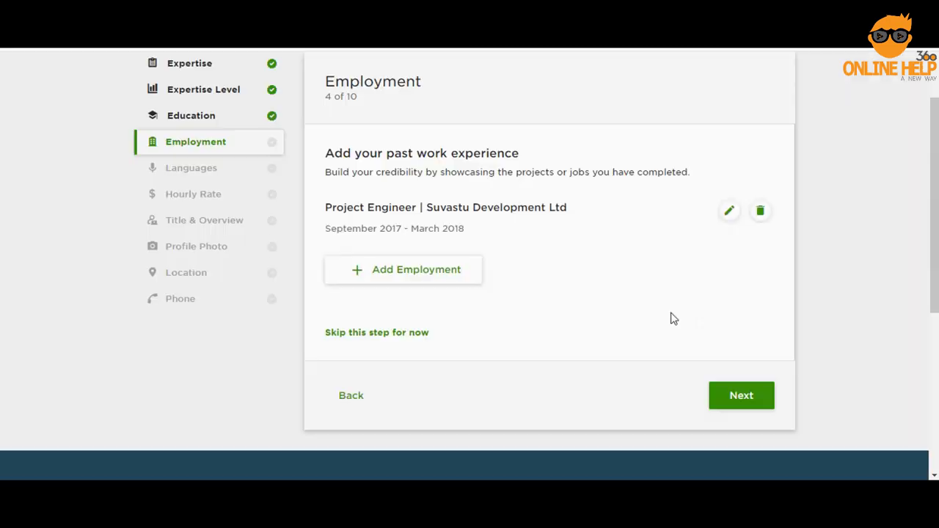
pyautogui.click(739, 401)
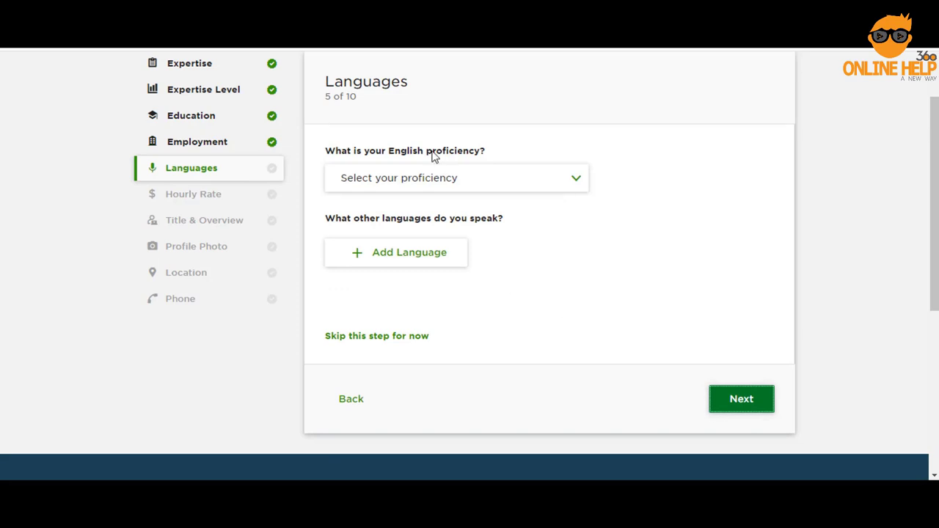
# Set English to Fluent and add Bengali as Native or Bilingual, then continue to Hourly Rate
pyautogui.click(469, 185)
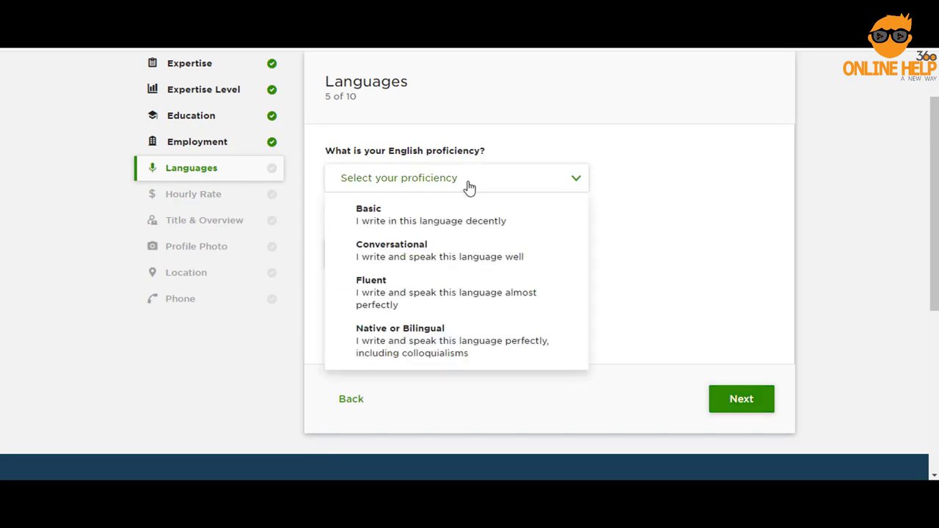
pyautogui.click(413, 294)
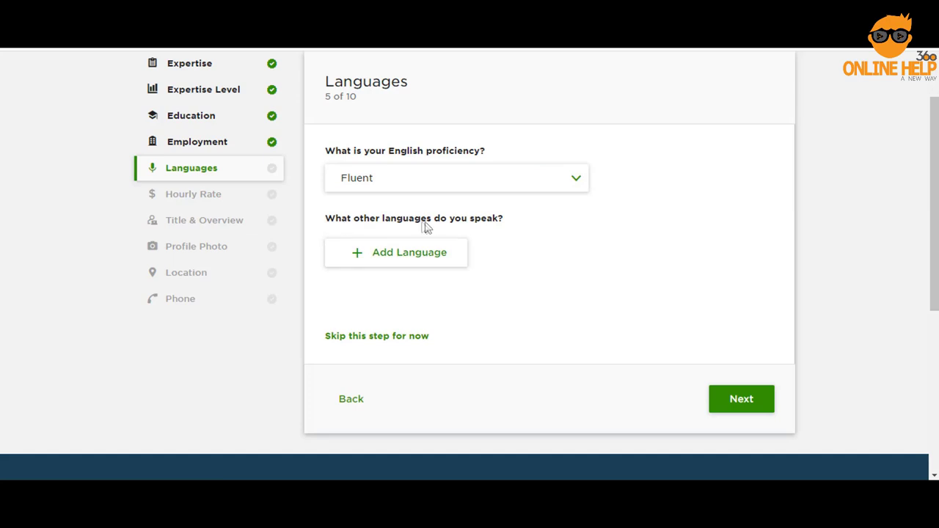
pyautogui.click(419, 250)
pyautogui.click(412, 277)
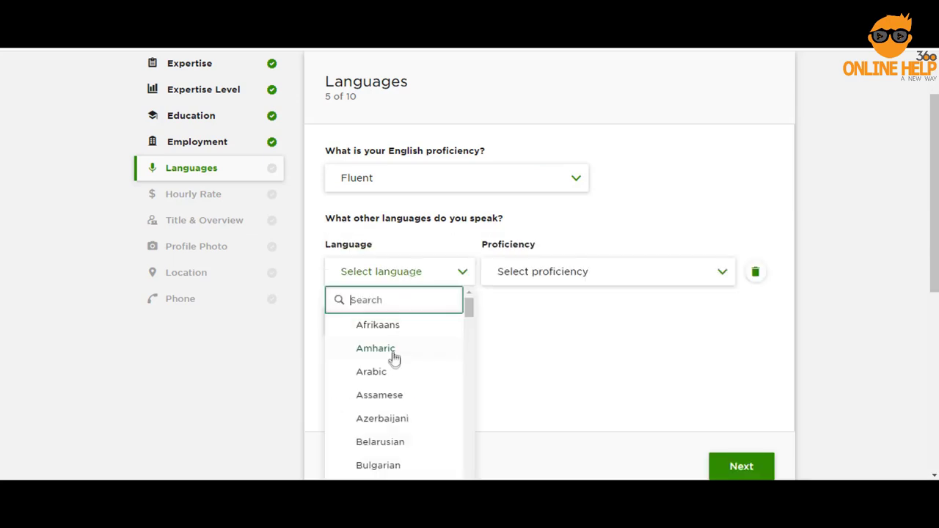
pyautogui.scroll(-3, 394, 361)
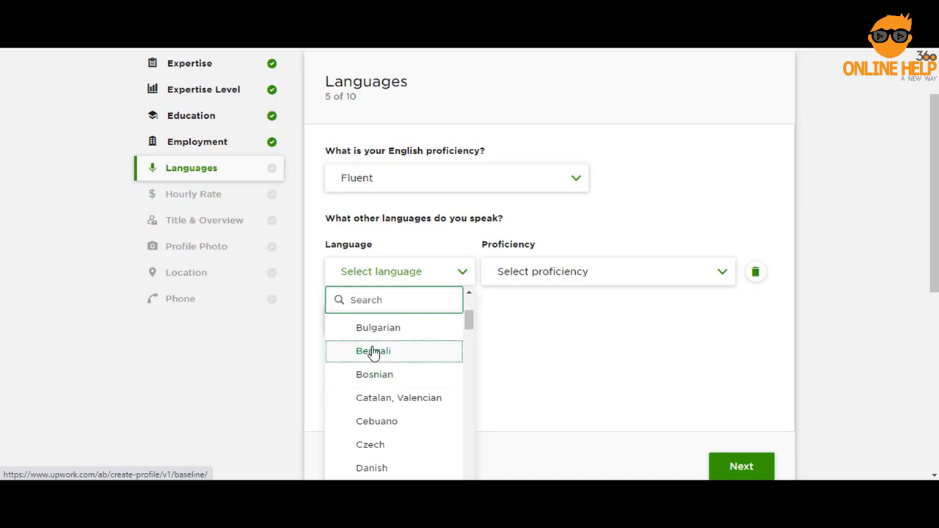
pyautogui.click(373, 353)
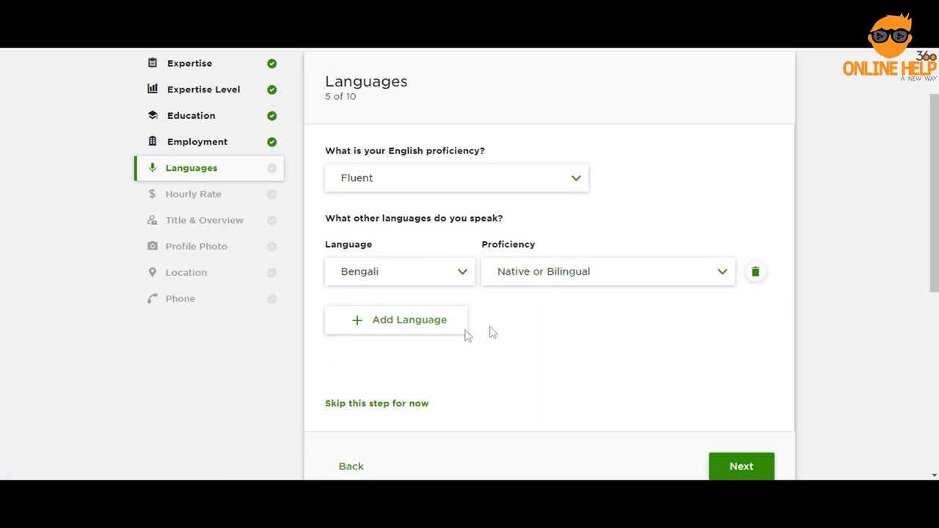
pyautogui.click(455, 323)
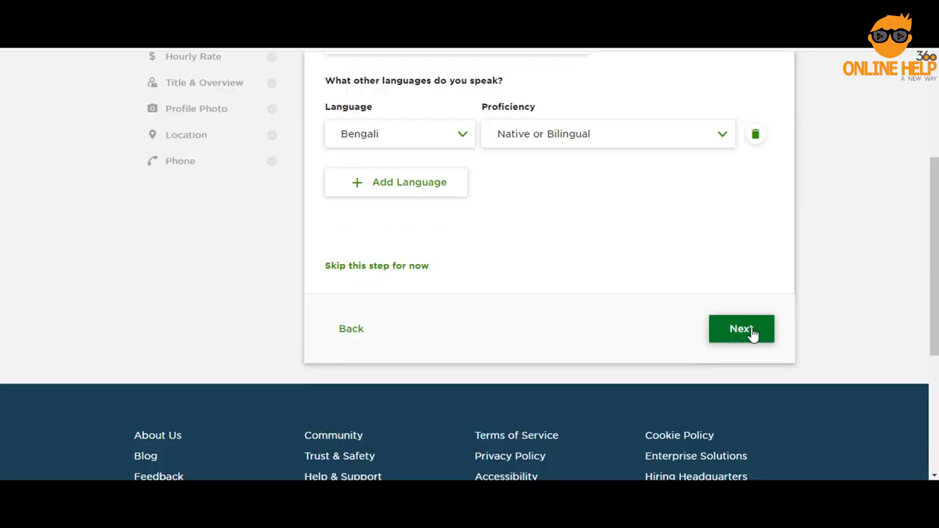
pyautogui.click(745, 331)
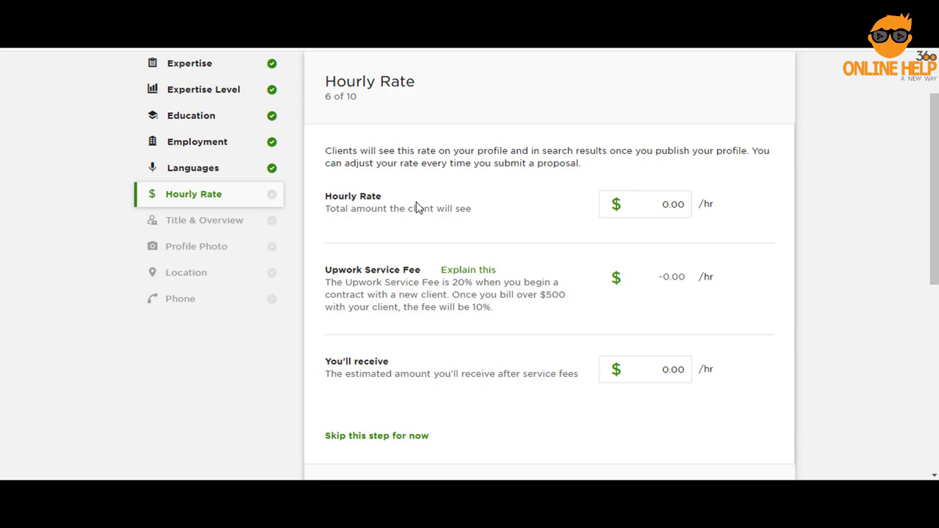
# Enter a $20 hourly rate, netting $16.00 after fees, and continue to Title & Overview
pyautogui.click(659, 205)
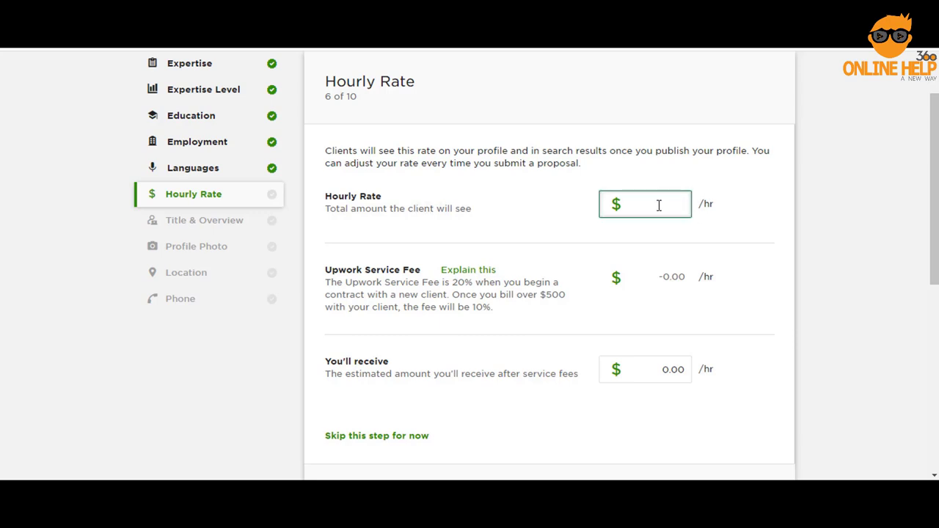
pyautogui.write('20')
pyautogui.scroll(-1, 659, 205)
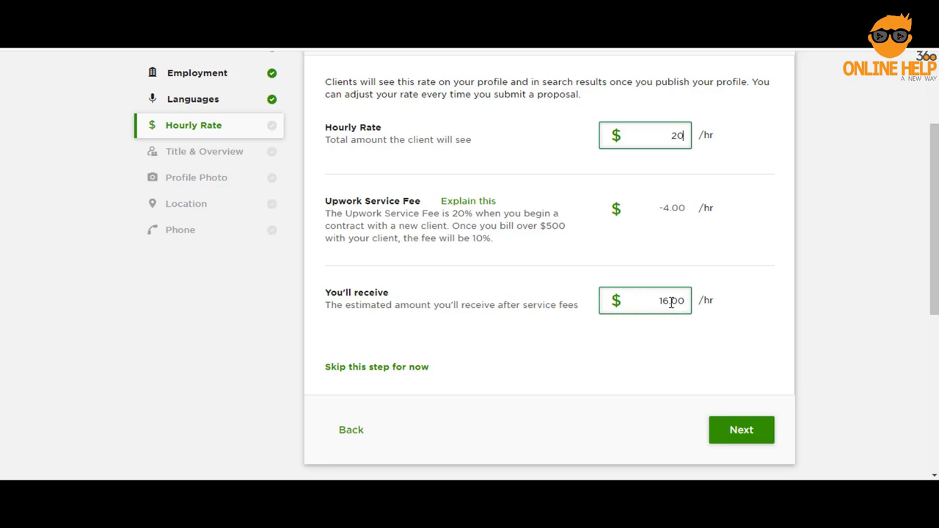
pyautogui.scroll(-2, 671, 302)
pyautogui.click(746, 363)
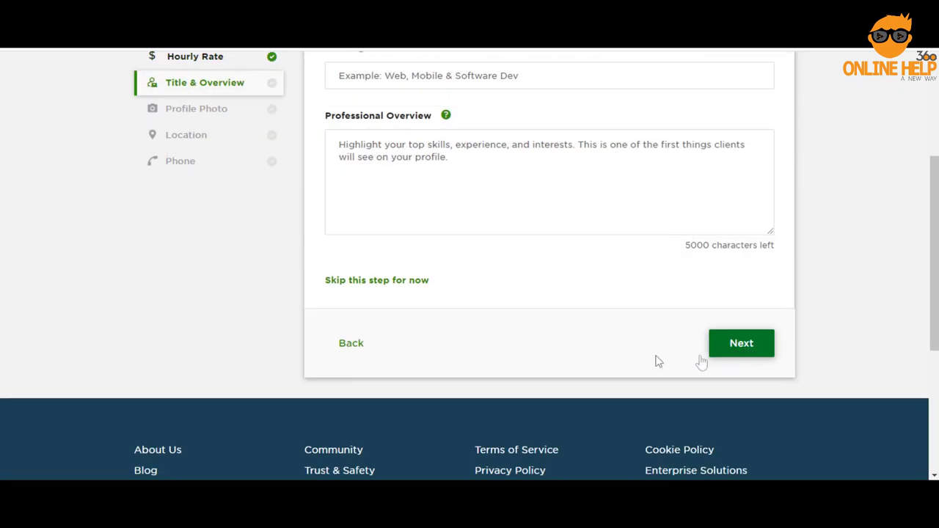
# Enter 'Expert Wordpress Developer' in the profile Title field, leaving the Professional Overview empty
pyautogui.scroll(1, 607, 369)
pyautogui.scroll(1, 534, 365)
pyautogui.click(535, 365)
pyautogui.click(483, 214)
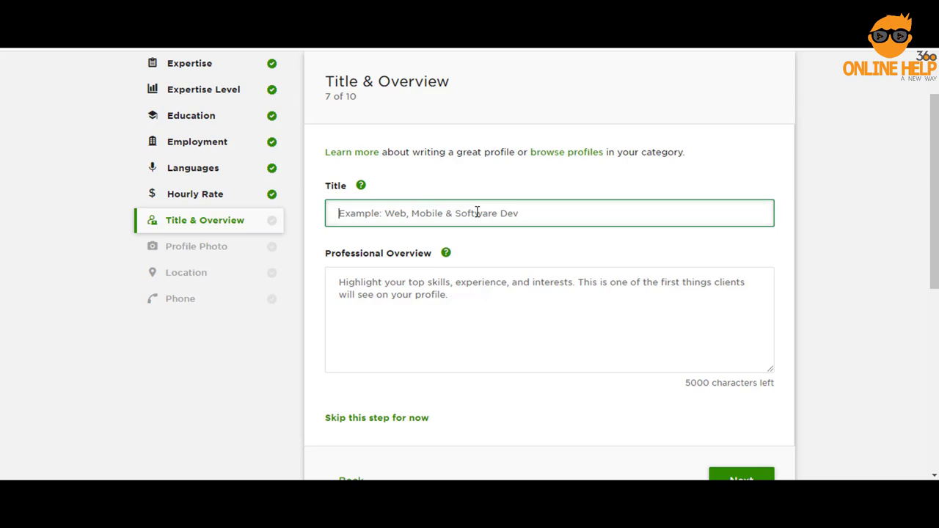
pyautogui.write('Expert Wordpress Developer')
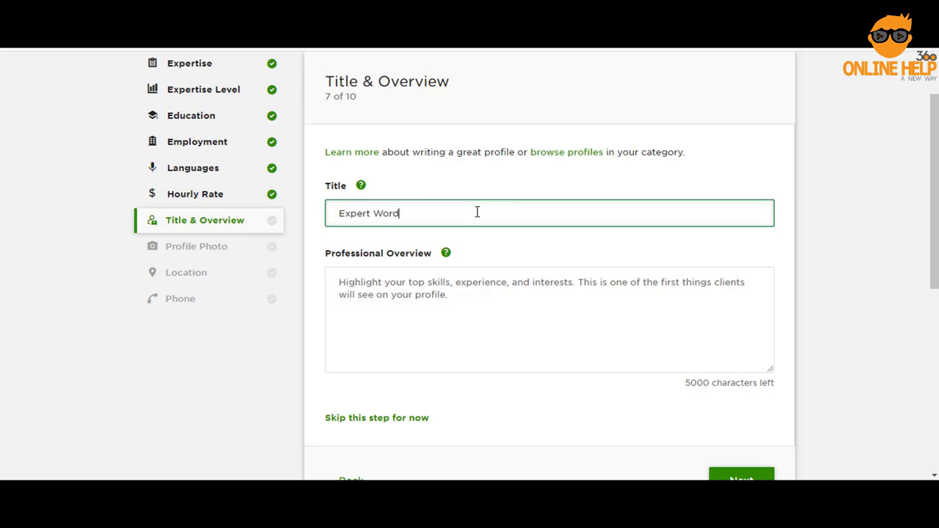
pyautogui.click(470, 308)
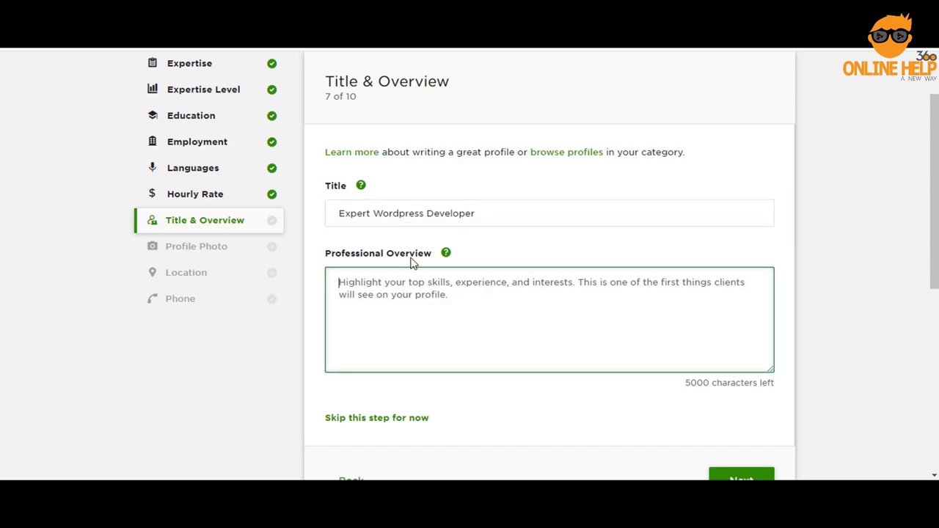